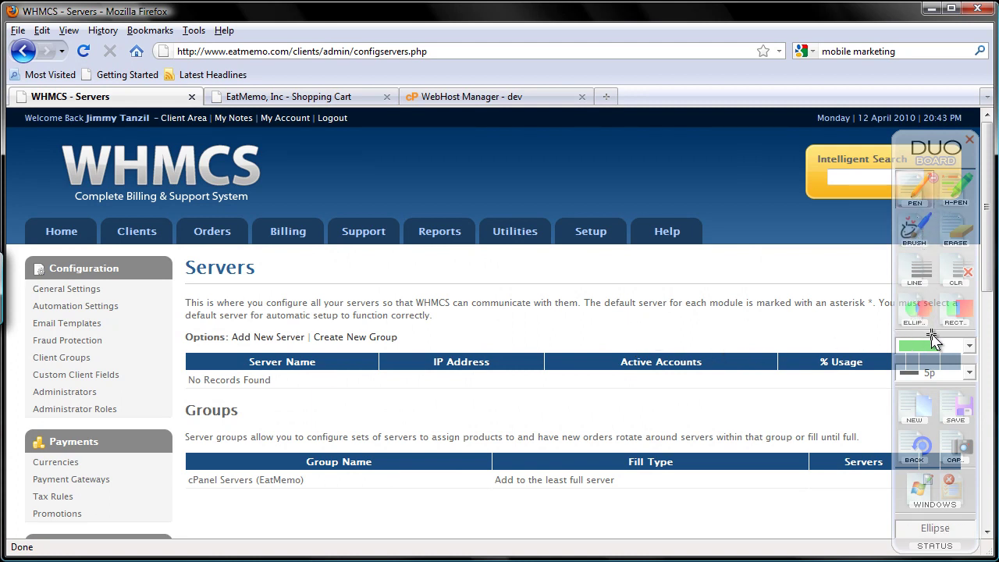
Review the cPanel Servers (EatMemo) group on the Servers page and start adding a new server
click(913, 407)
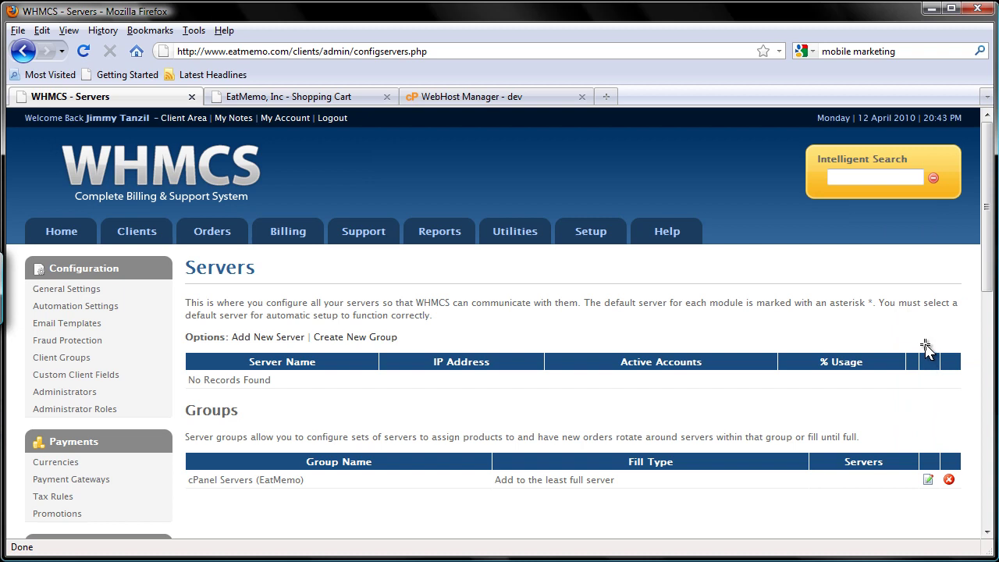
click(956, 308)
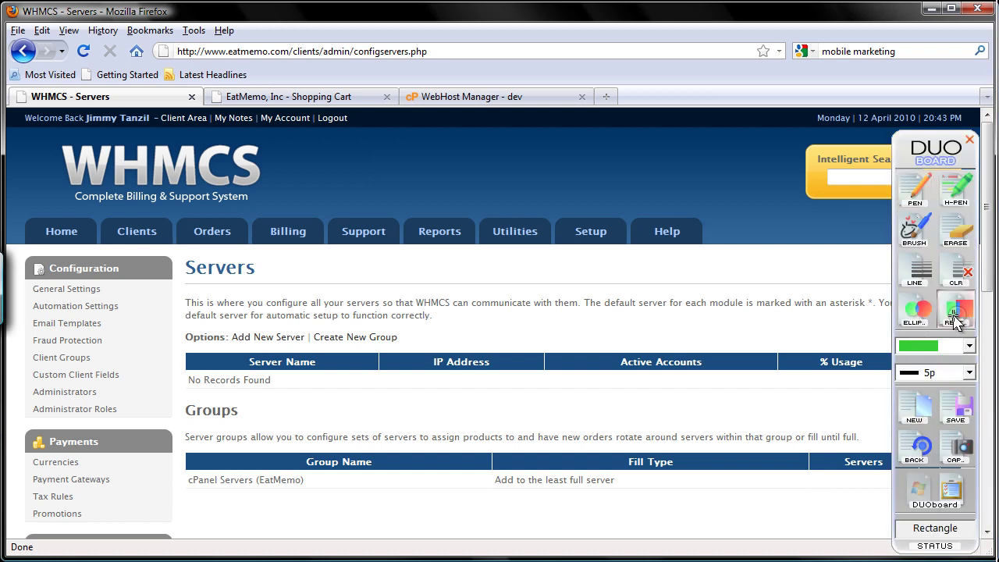
drag(200, 494, 382, 500)
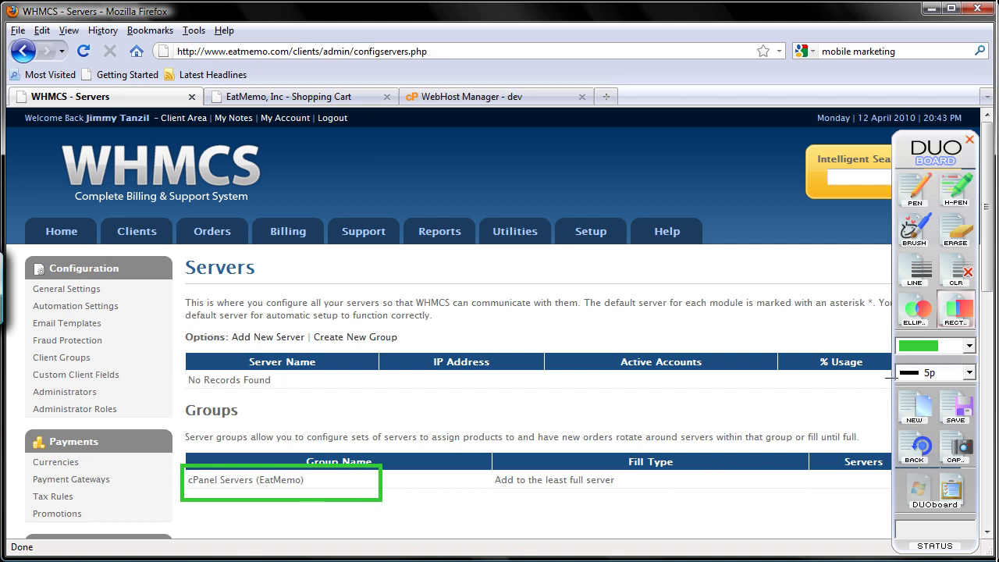
click(917, 410)
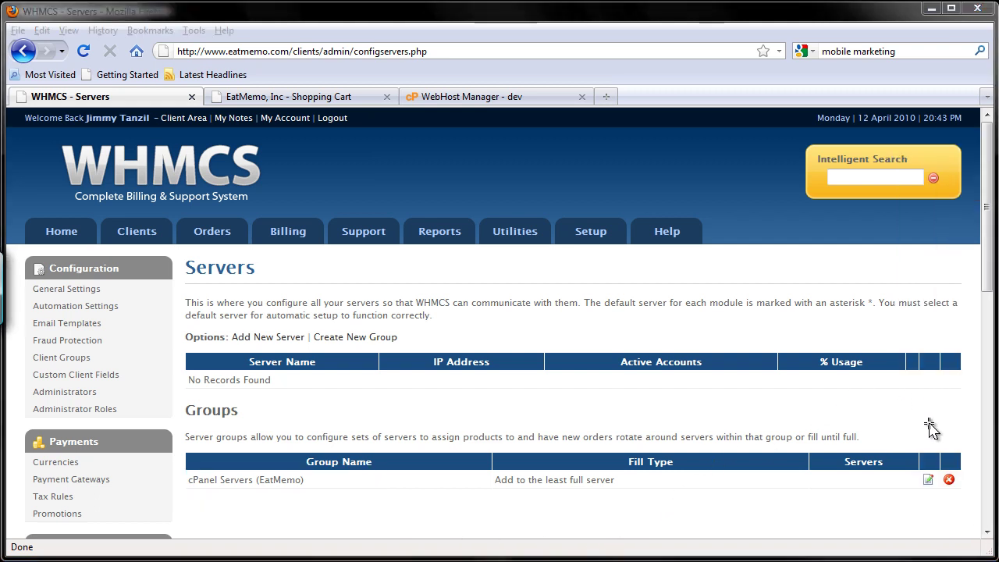
drag(240, 352, 314, 356)
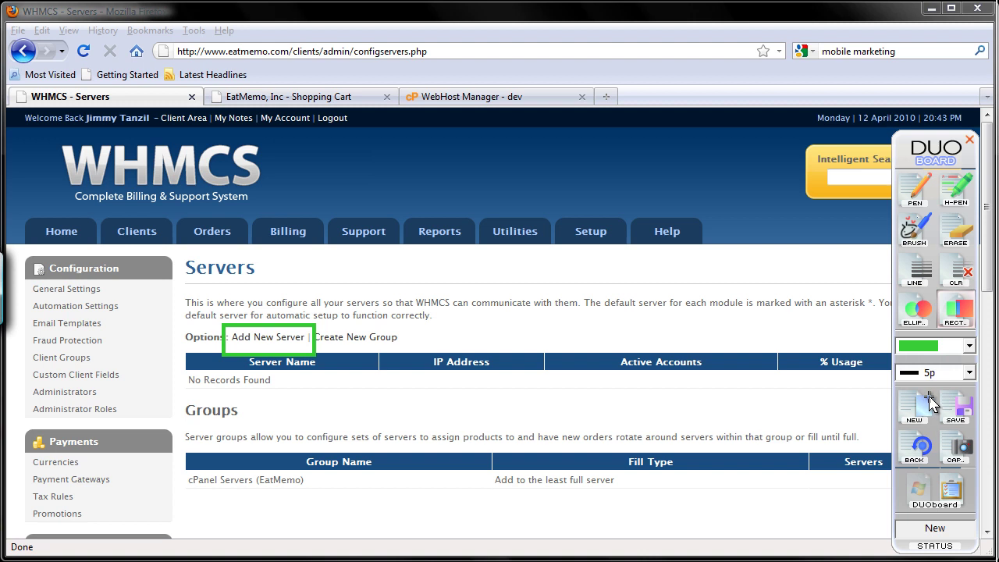
click(933, 485)
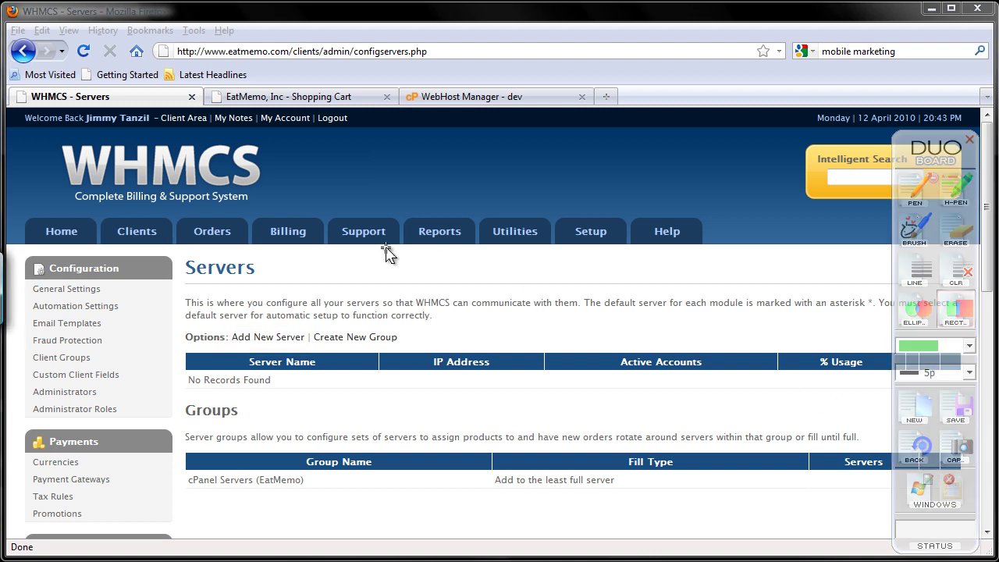
click(251, 331)
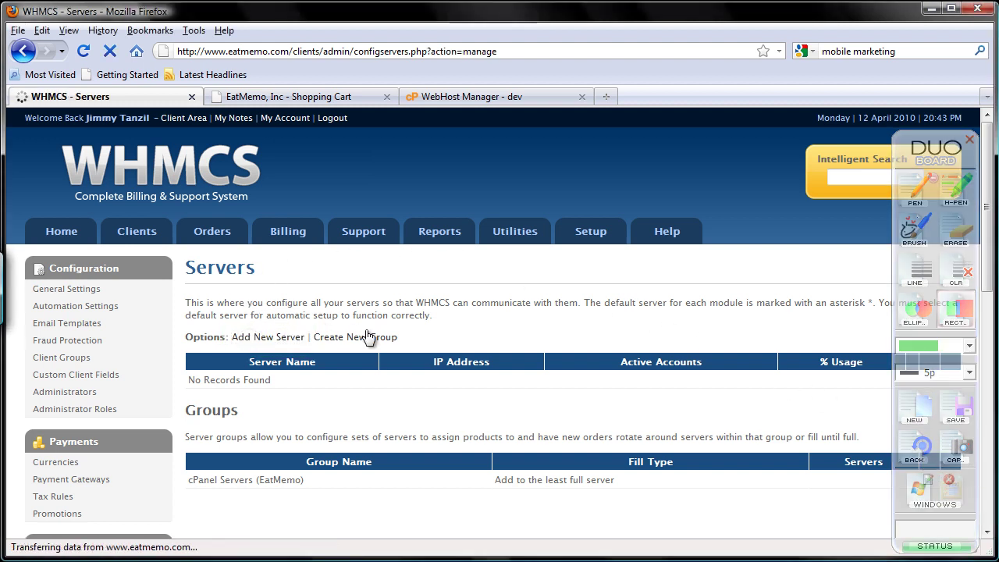
Enter Delicious as the server name and delicious.eatmemo.com as the hostname
click(426, 334)
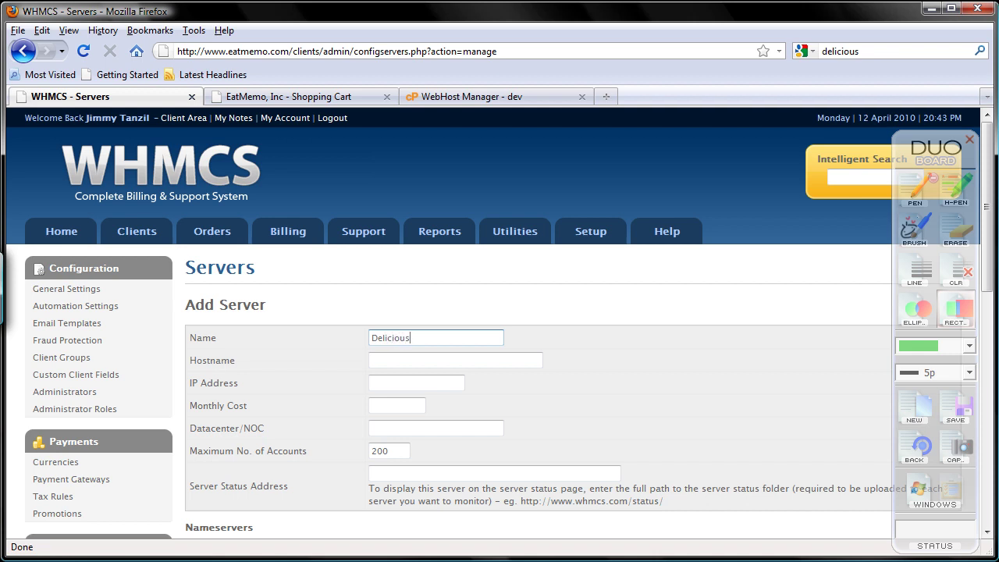
click(372, 360)
text(delicious.eatmemo.c)
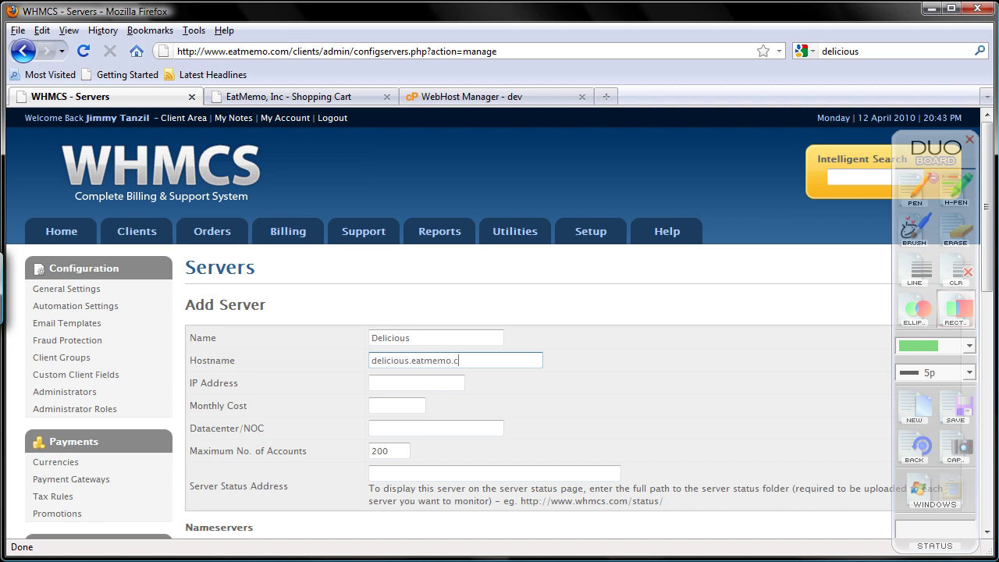
click(372, 382)
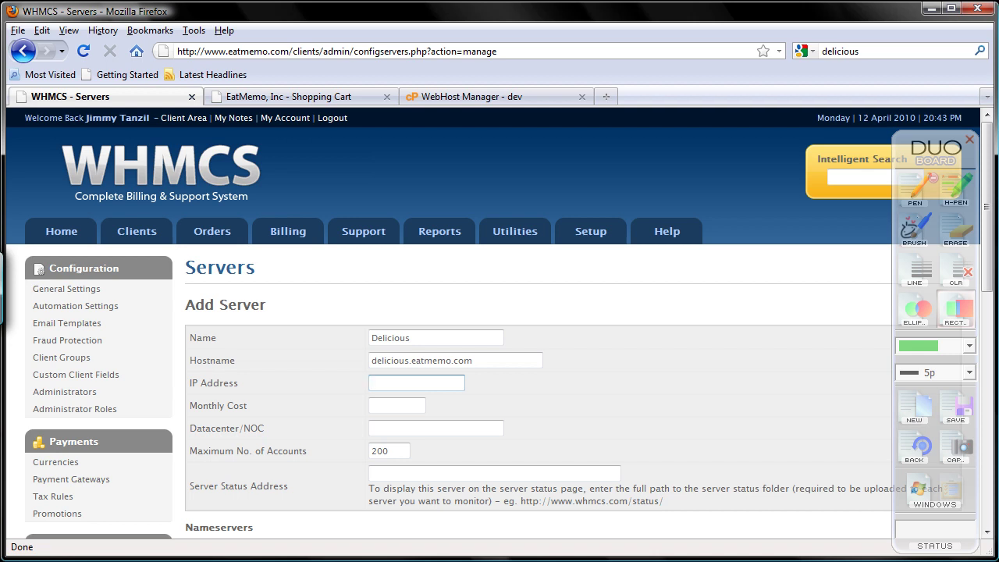
key(super)
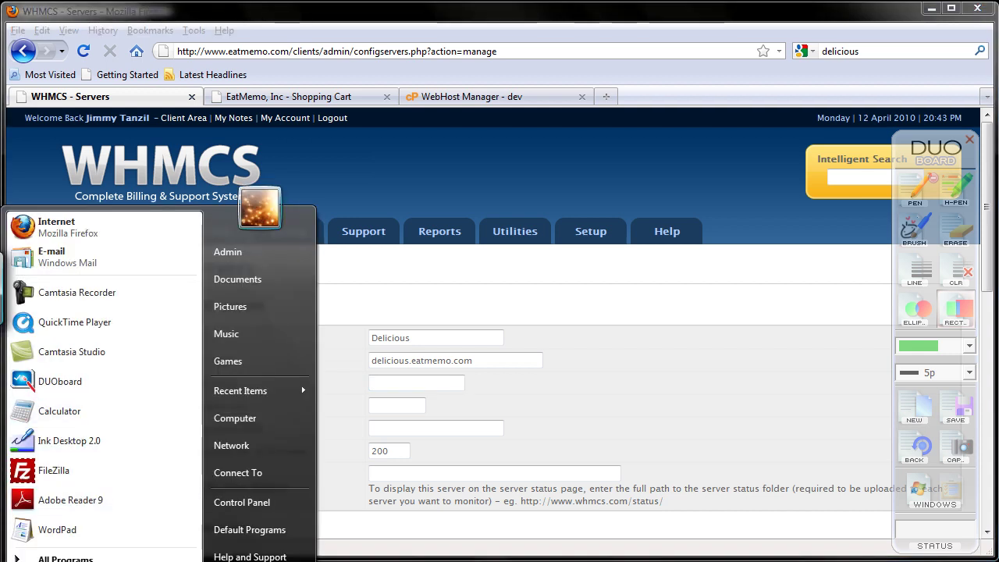
Ping eatmemo.com from the command prompt to reveal its IP address
text(cmd)
key(Return)
text(cd\  C:\>)
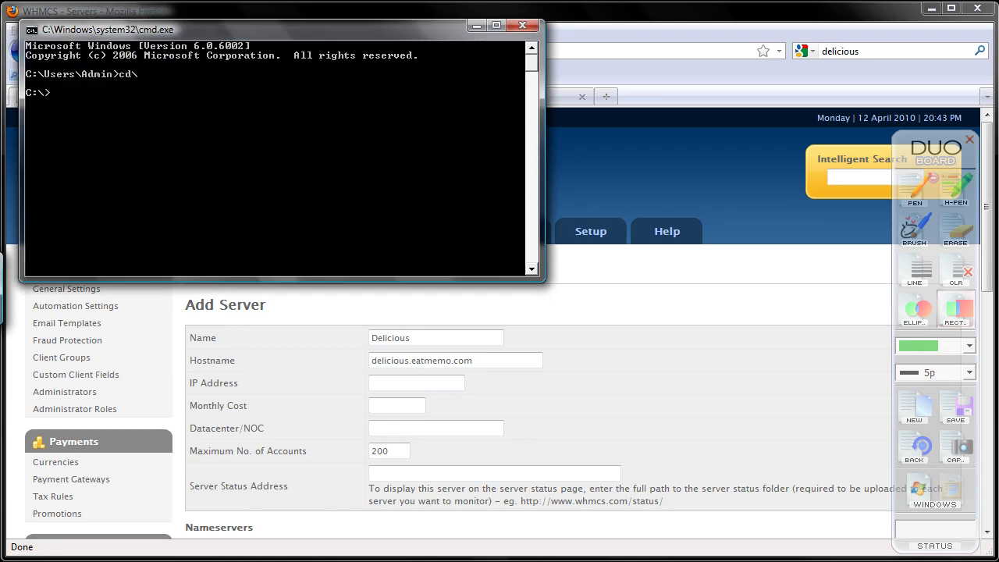
text(ping eatmemo.com)
key(Return)
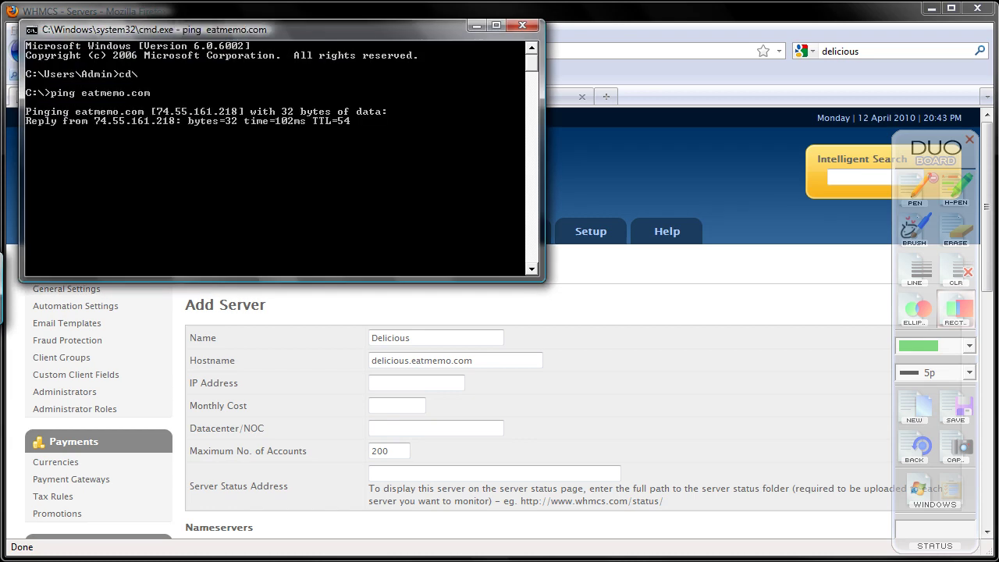
key(ctrl+c)
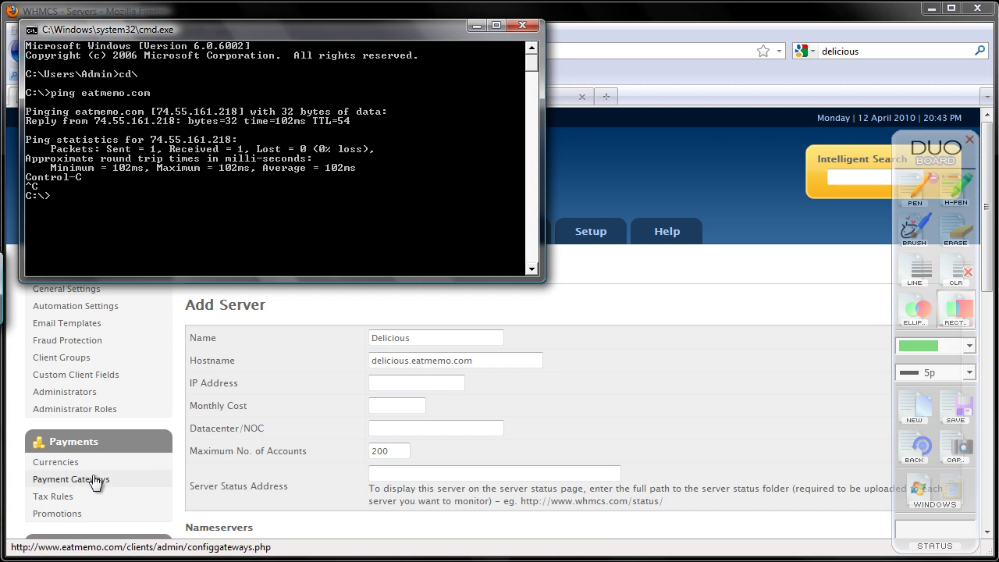
Enable QuickEdit Mode in the command prompt properties
right_click(204, 82)
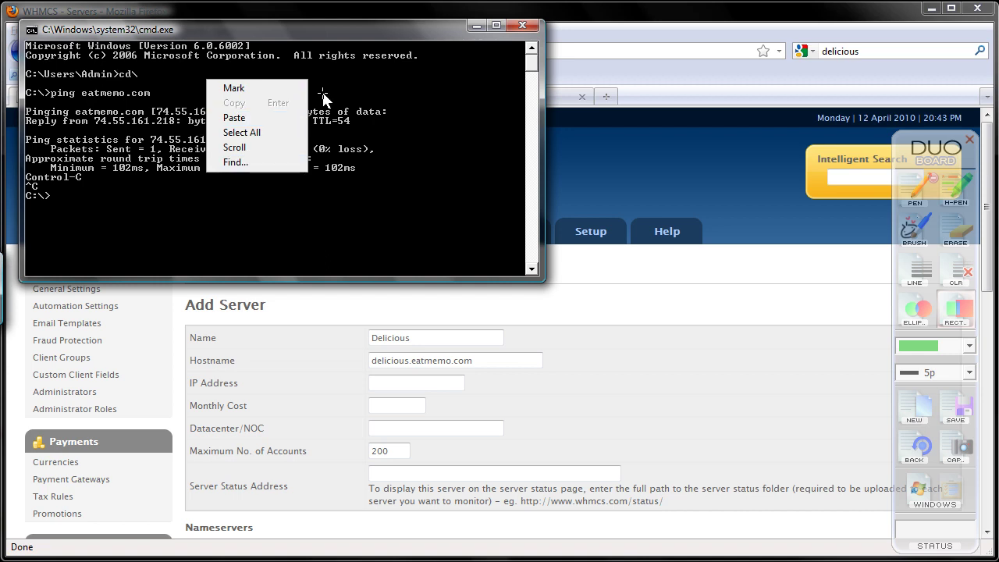
click(339, 33)
right_click(338, 33)
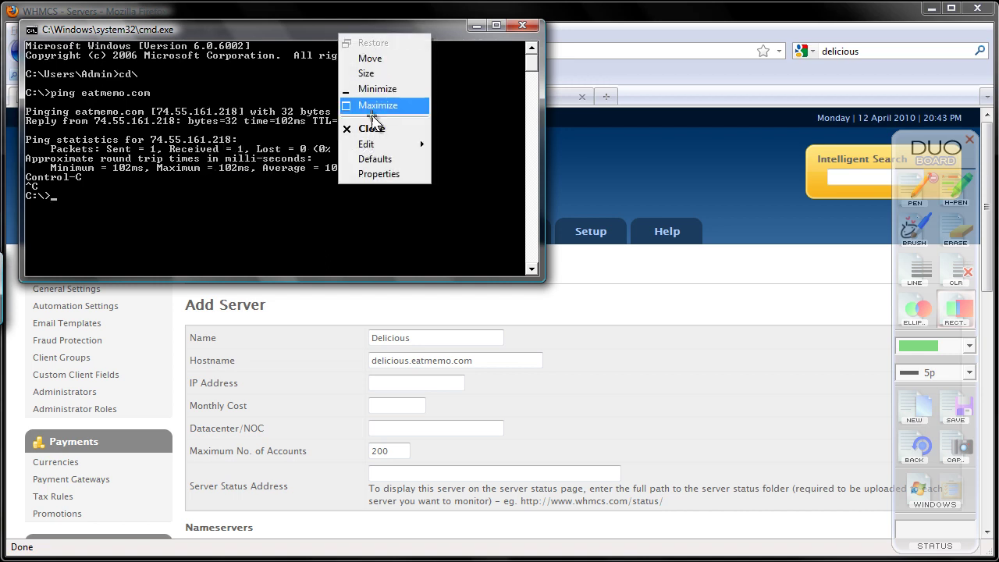
mouse_move(373, 145)
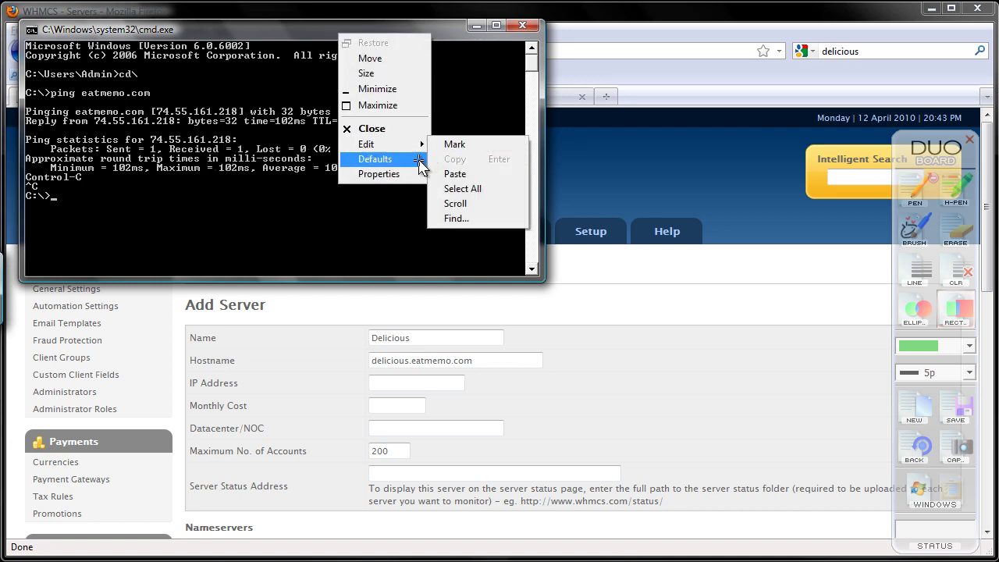
click(416, 174)
click(269, 172)
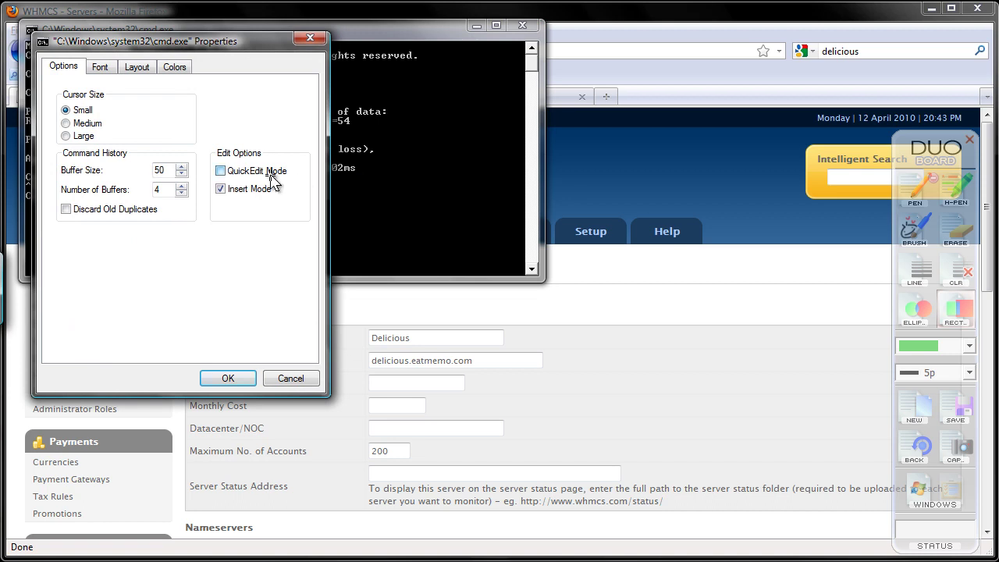
click(227, 380)
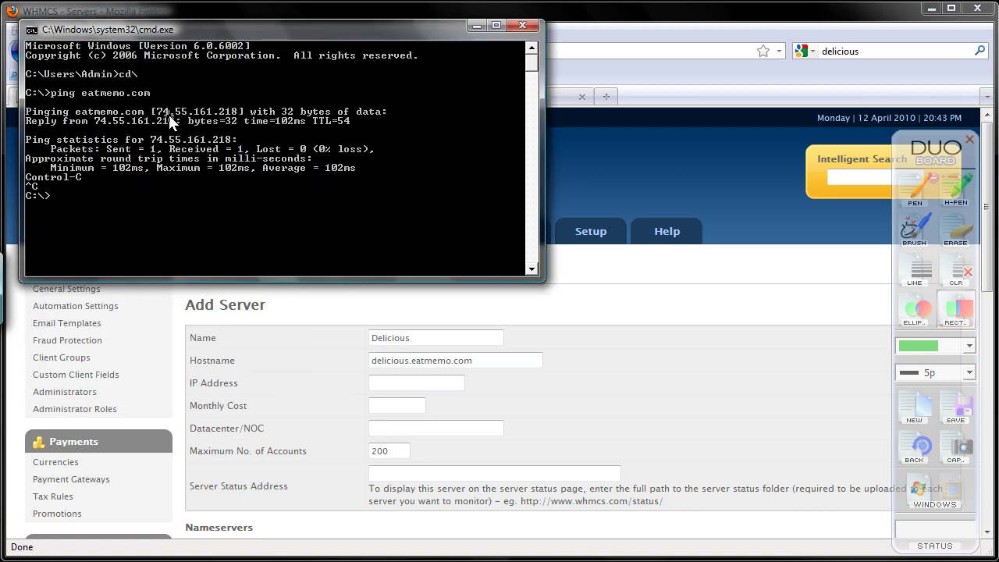
Copy the IP 74.55.161.218 from the ping output and close the command prompt
drag(164, 117, 239, 115)
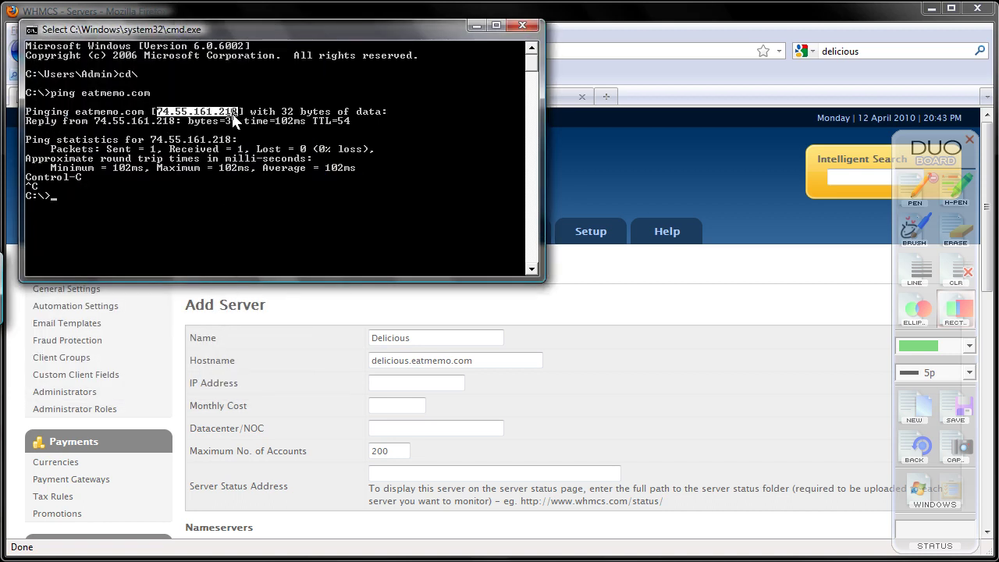
key(Return)
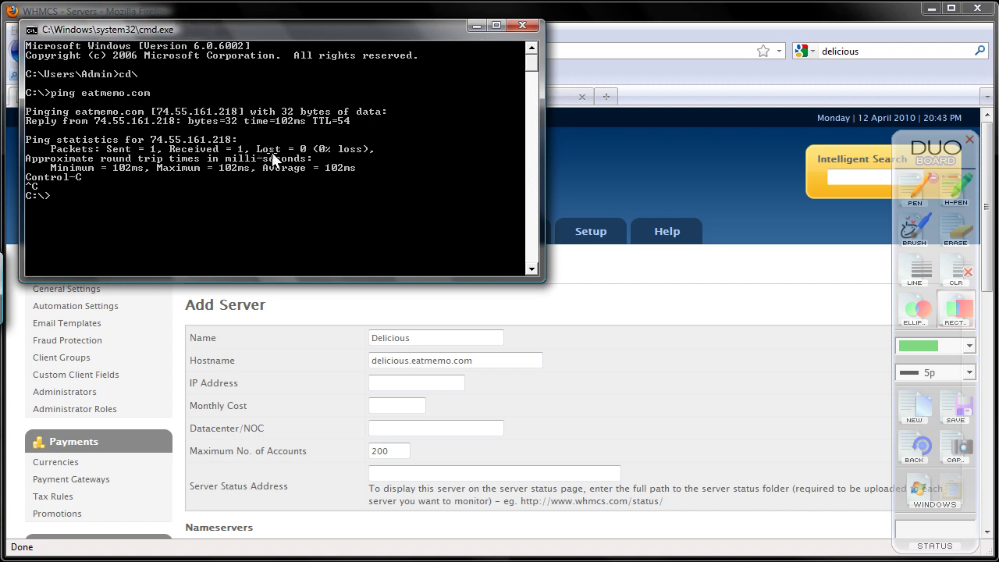
click(522, 25)
Paste 74.55.161.218 into the server's IP Address field
click(430, 383)
key(ctrl+v)
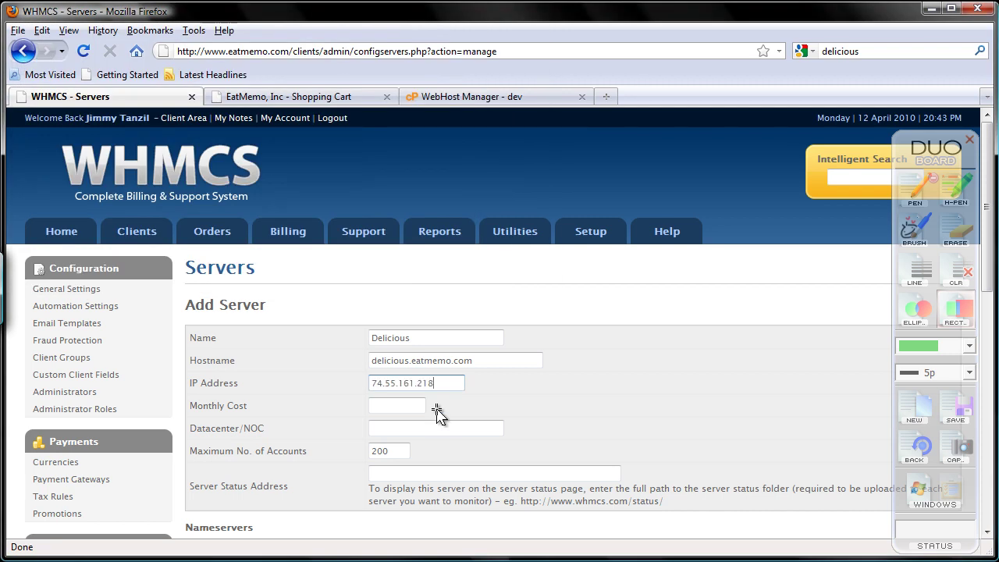
click(421, 406)
click(444, 424)
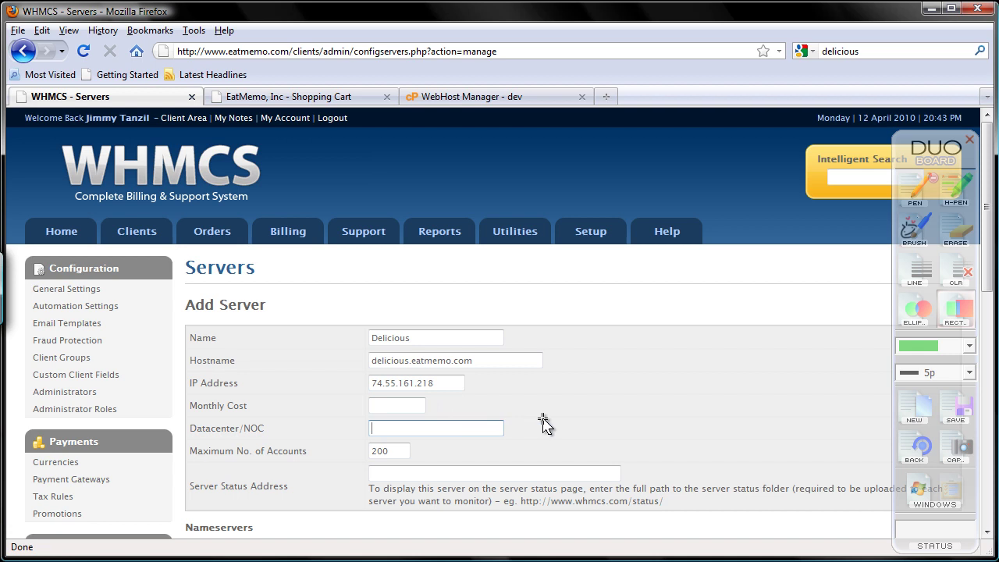
scroll(541, 420, down, 4)
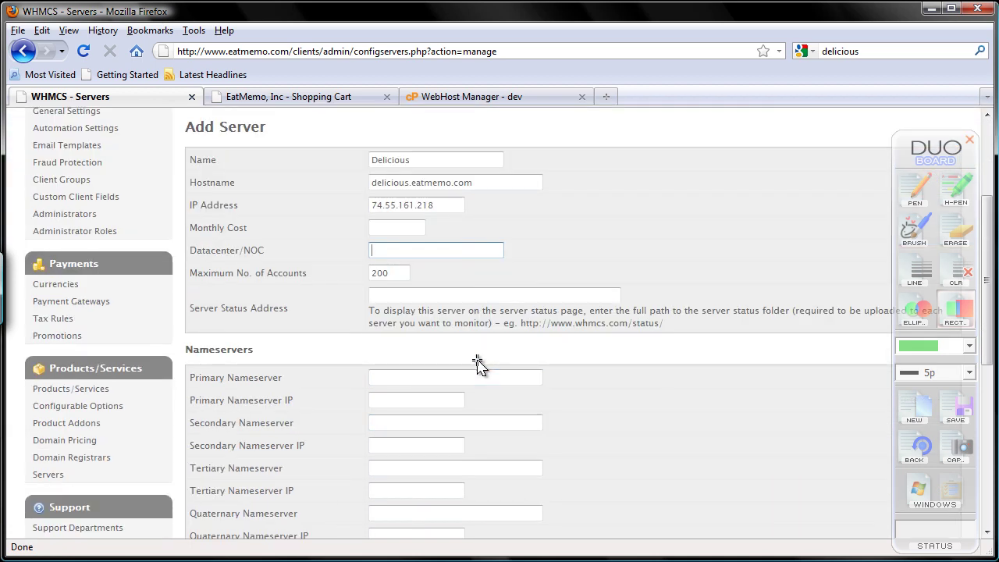
scroll(478, 365, down, 2)
Set nameservers ns1.eatmemo.com at 74.55.161.218 and ns2.eatmemo.com at 74.55.161.219
click(464, 294)
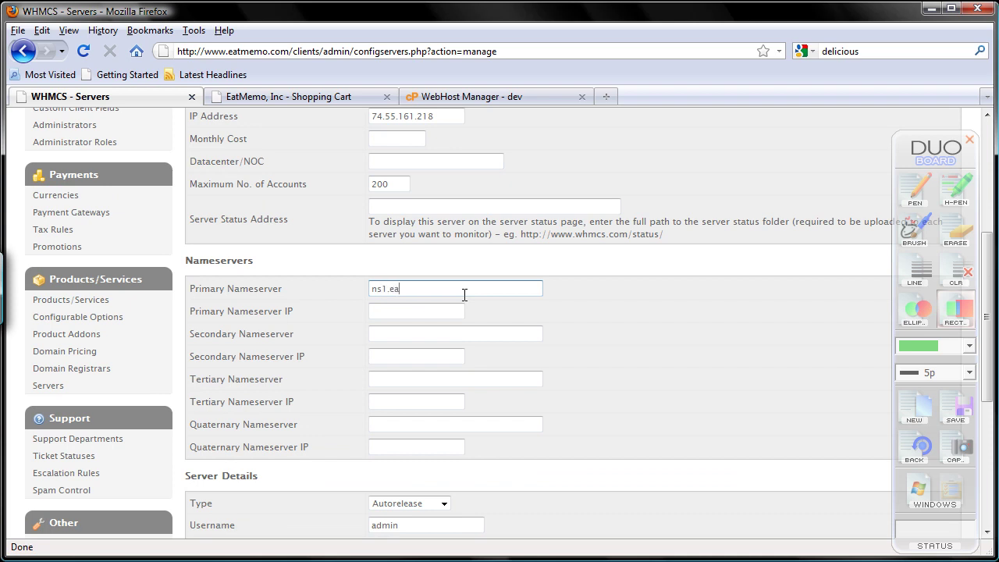
key(Tab)
key(Tab)
text(n)
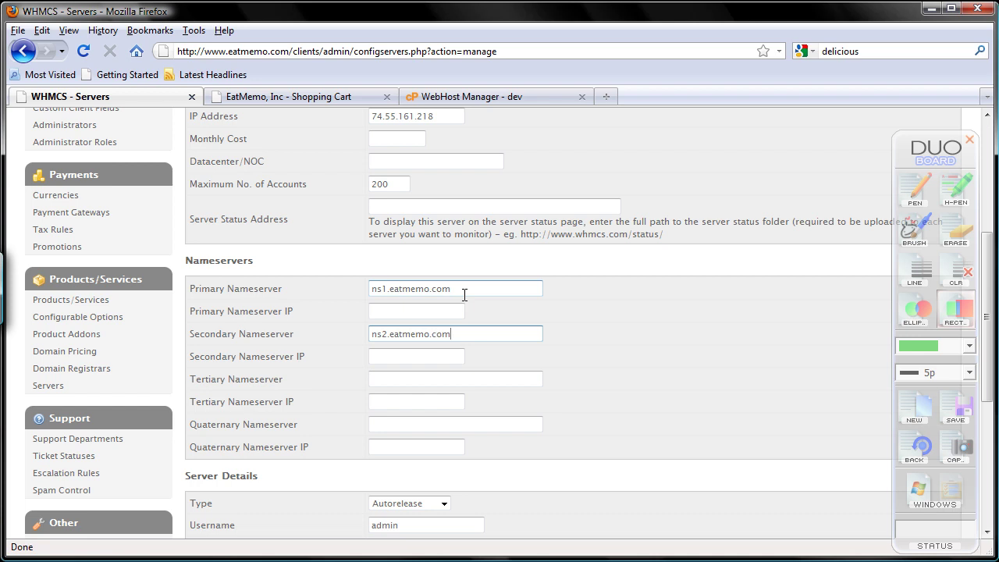
click(464, 310)
key(ctrl+v)
click(448, 355)
key(ctrl+v)
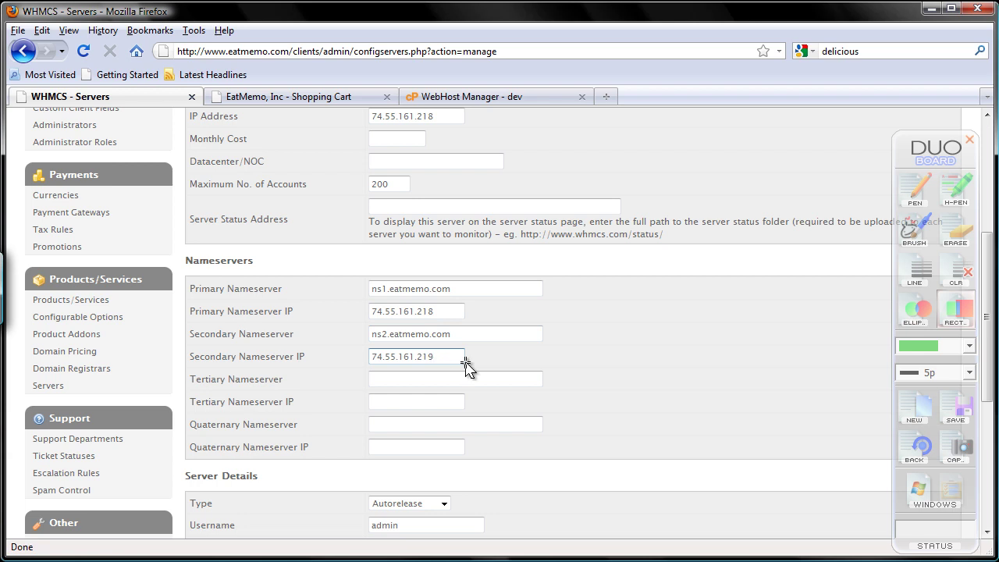
scroll(465, 367, down, 4)
Set the server type to Cpanel with username root and the admin password
click(441, 326)
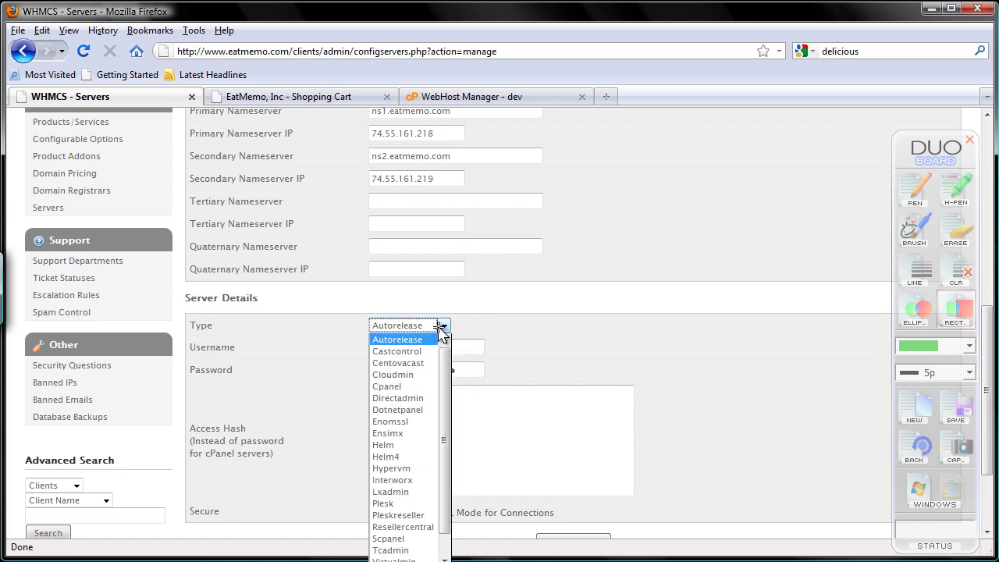
click(432, 386)
click(421, 352)
double_click(421, 353)
text(root)
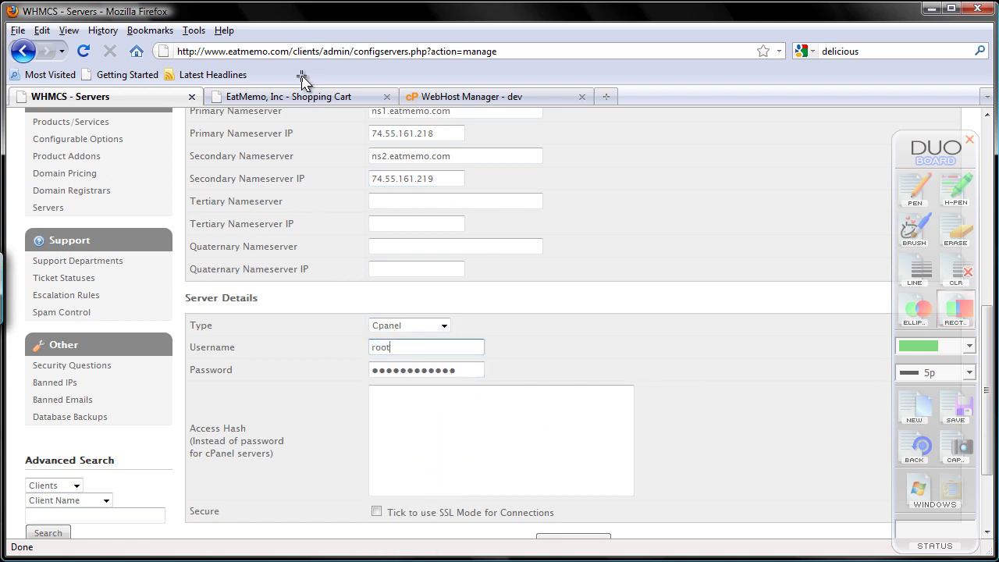
key(Tab)
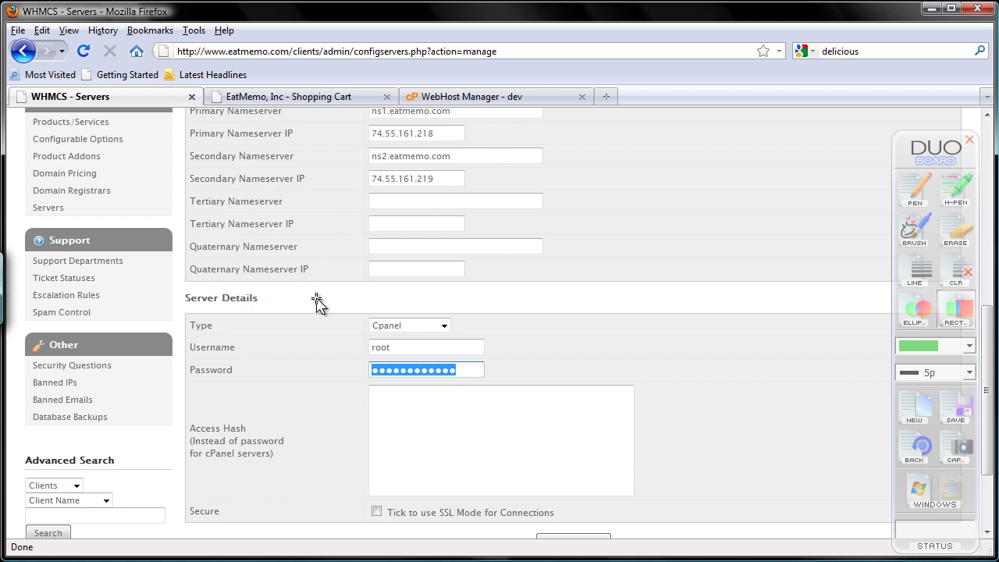
key(ctrl+v)
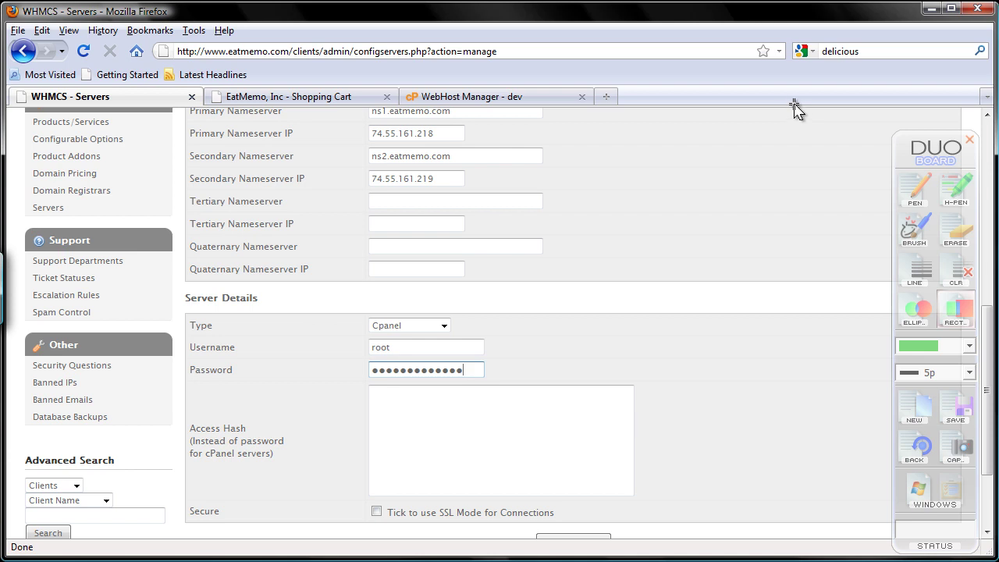
key(ctrl+a)
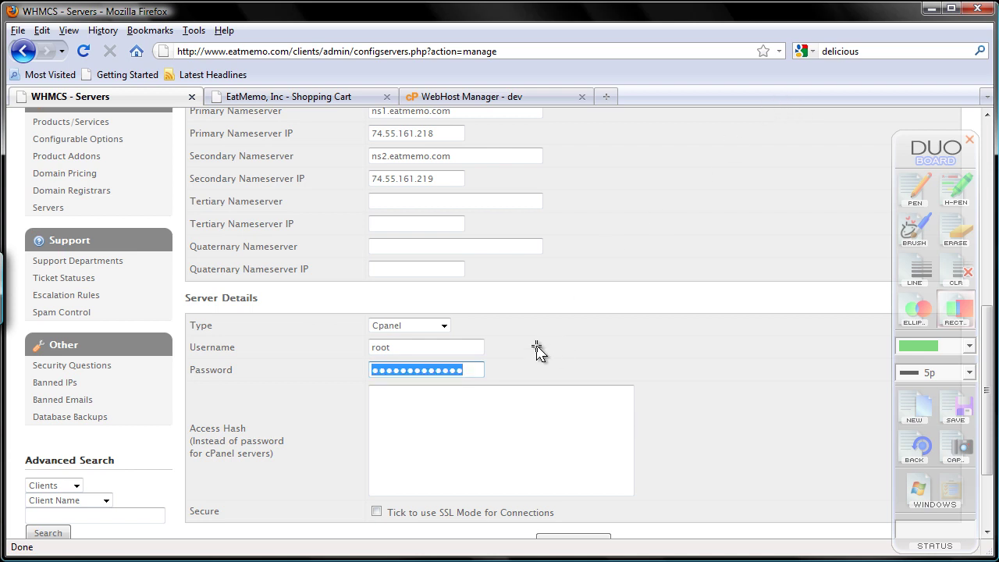
key(BackSpace)
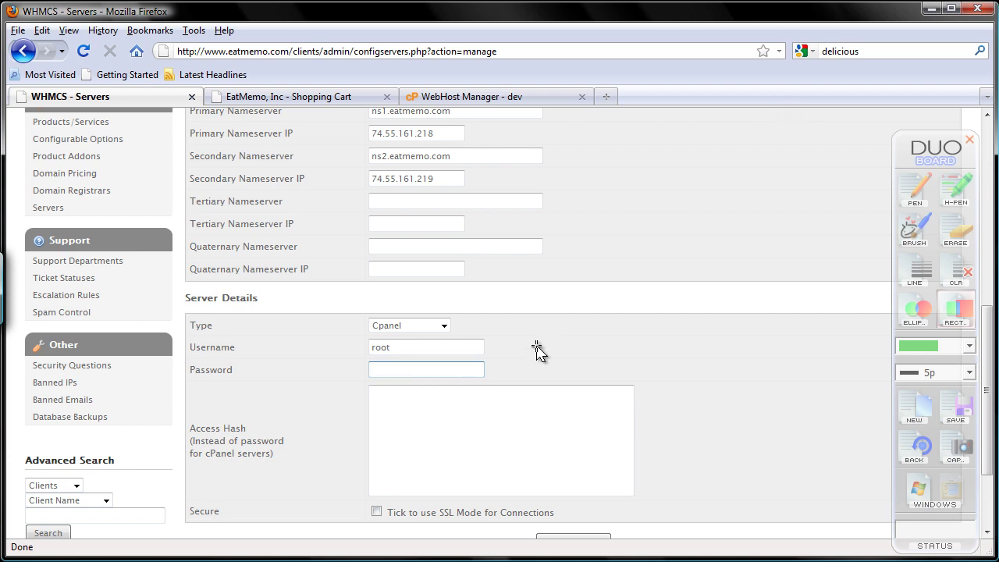
key(ctrl+v)
Enable SSL mode and save the new Delicious server
click(412, 388)
scroll(412, 399, down, 2)
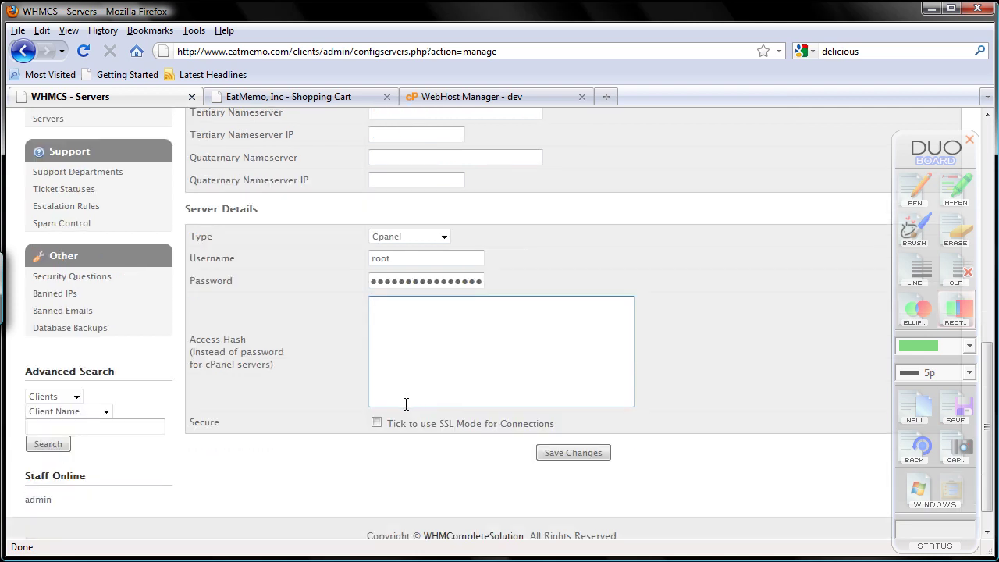
click(377, 423)
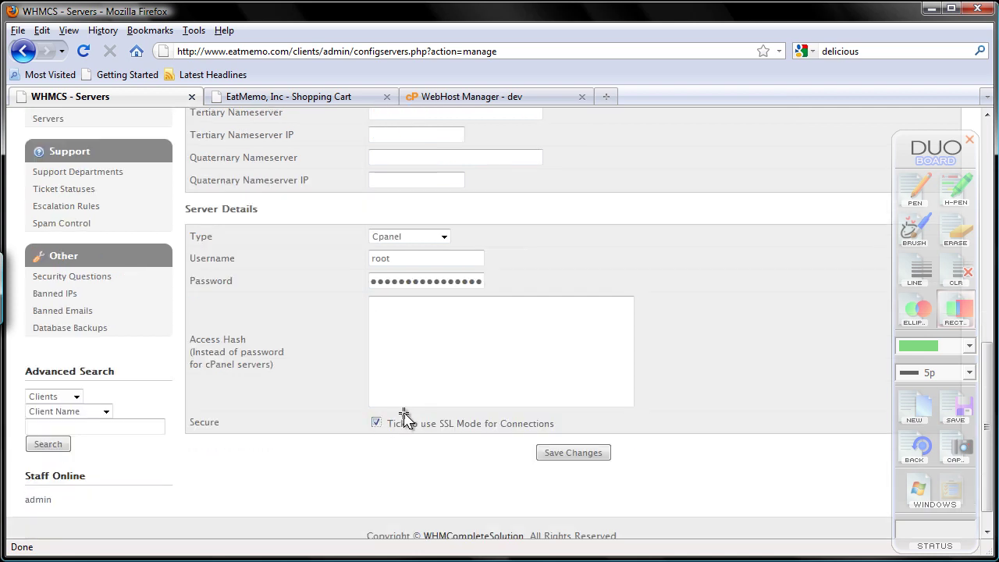
click(555, 453)
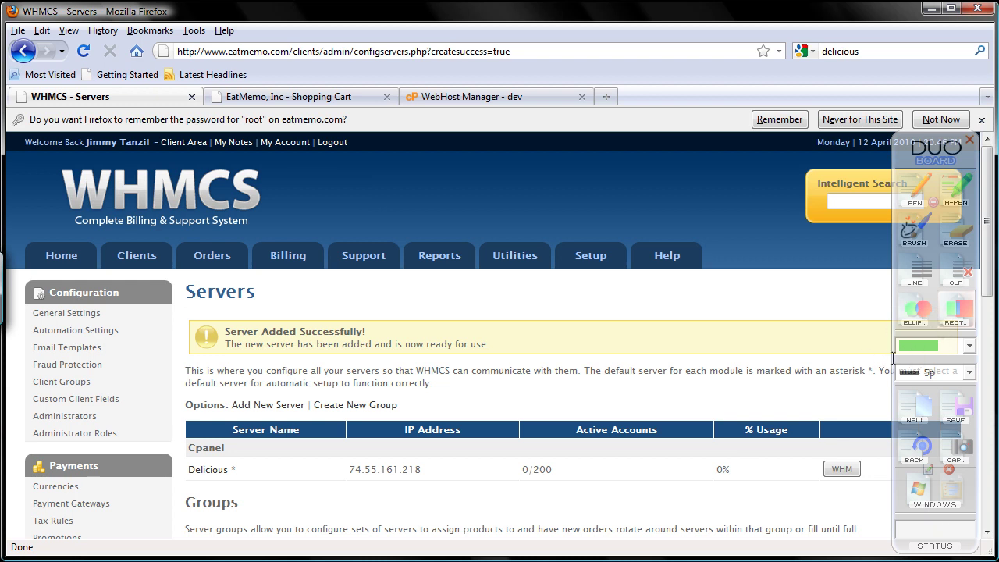
Open WHM for the Delicious server, which fails to find delicious.eatmemo.com
click(917, 412)
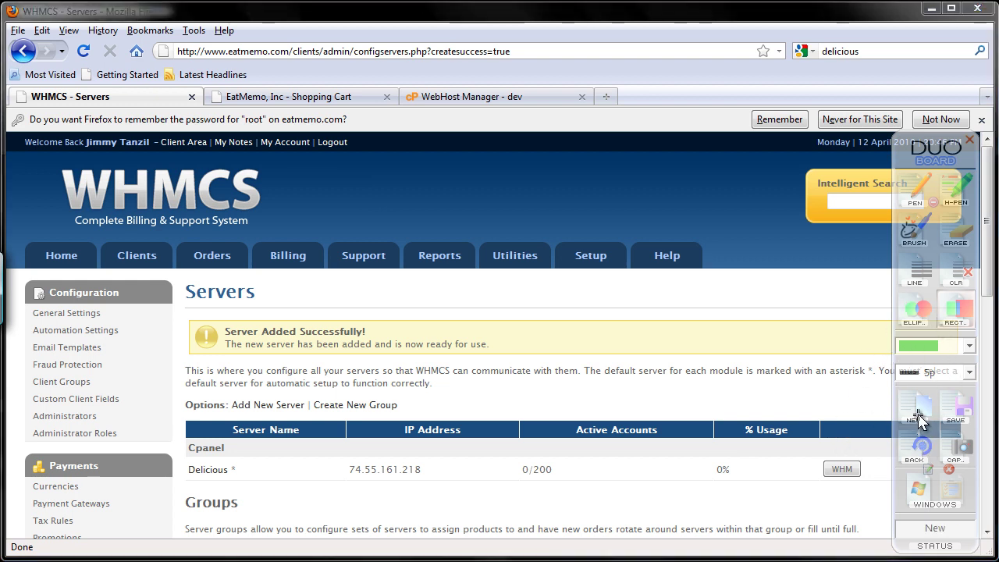
drag(821, 488, 876, 492)
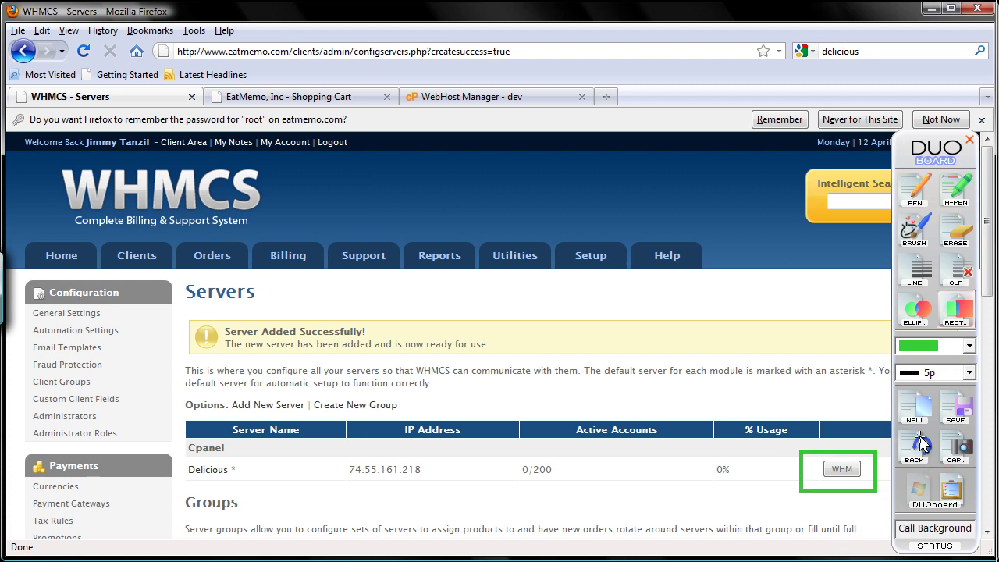
click(932, 489)
click(841, 468)
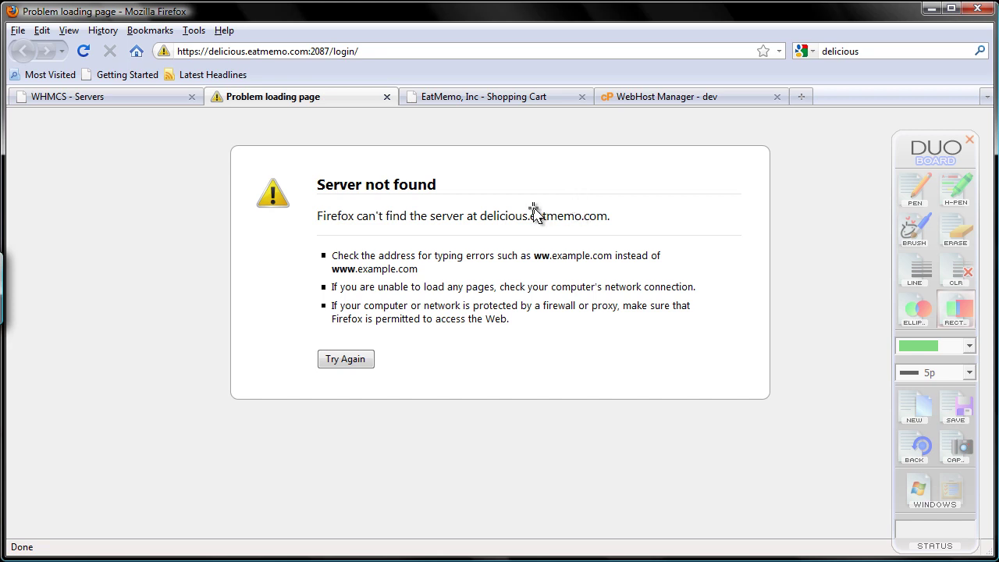
Close the Server not found tab and return to the WHMCS Servers list
click(383, 98)
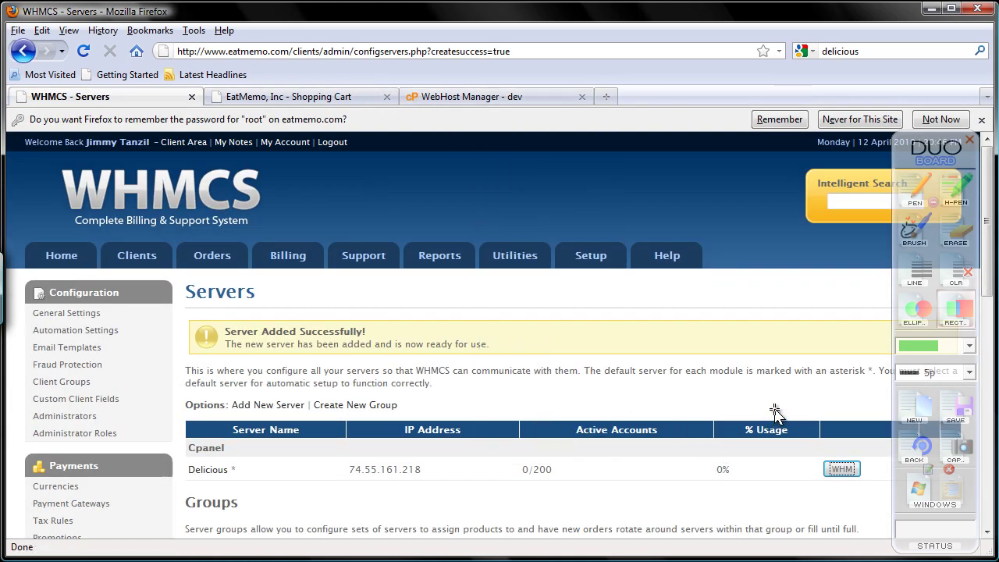
drag(986, 283, 980, 316)
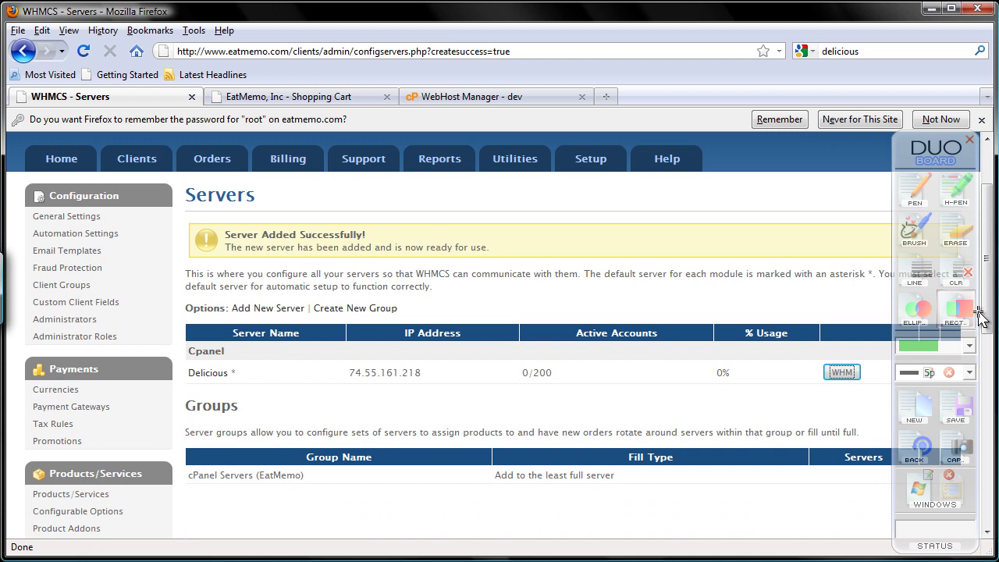
drag(985, 310, 988, 290)
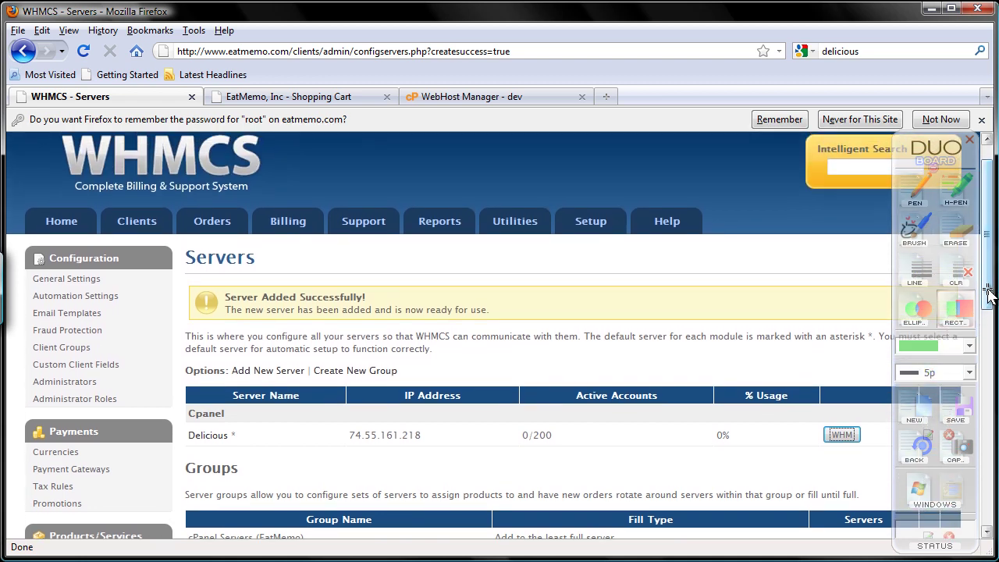
drag(988, 294, 993, 320)
drag(933, 160, 57, 148)
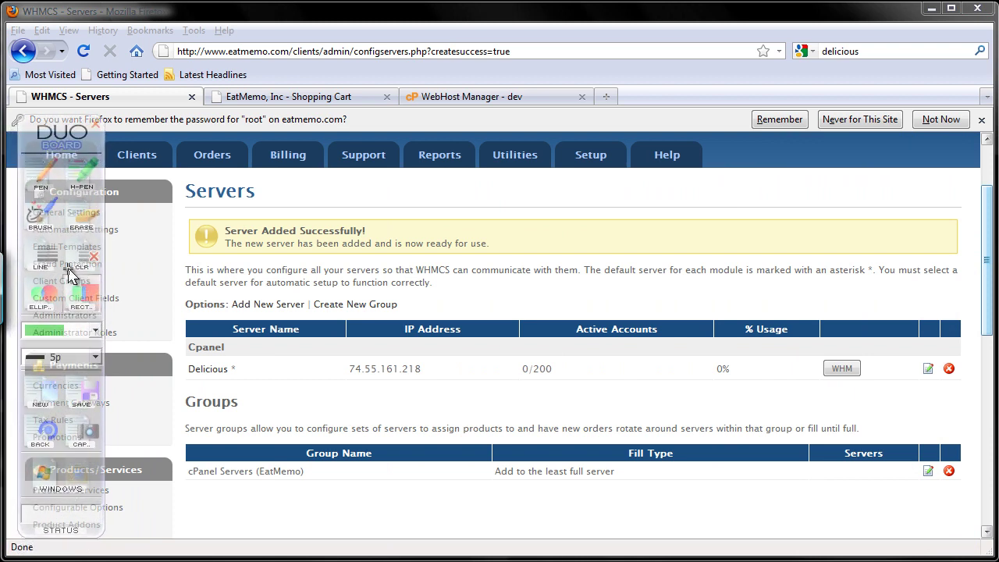
Change the Delicious server's hostname to eatmemo.com and save it
click(928, 369)
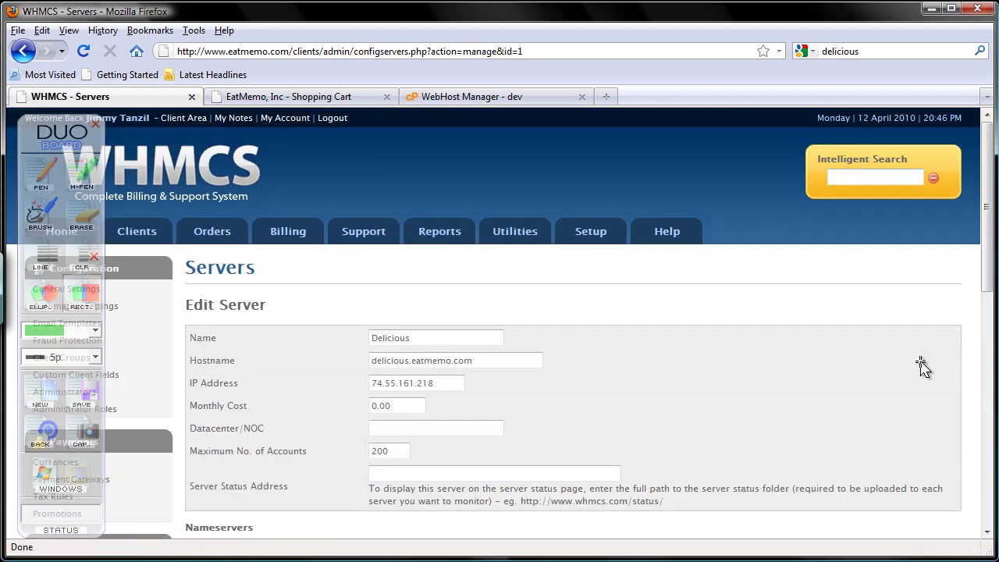
click(485, 356)
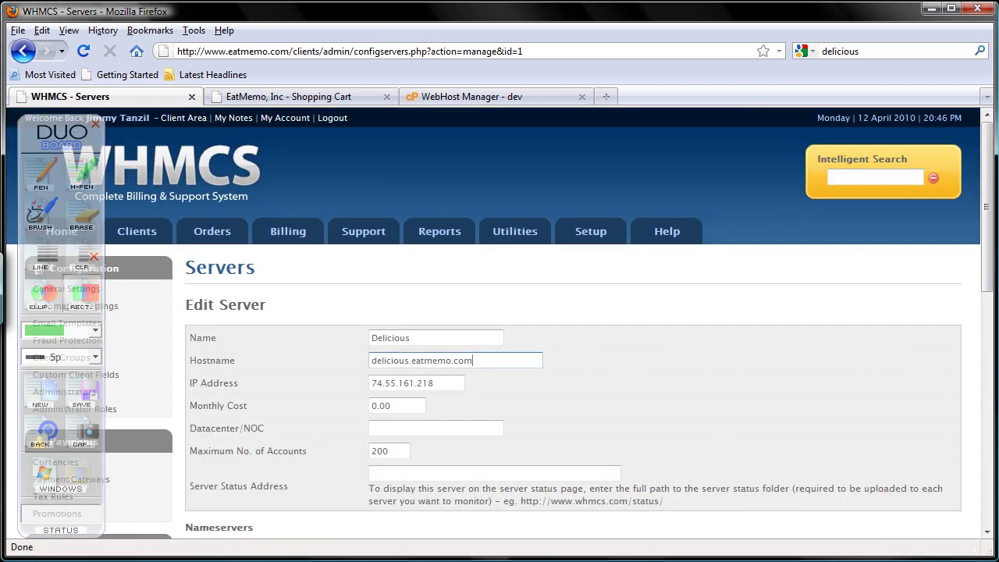
key(Home)
key(Delete)
key(Delete)
key(Delete)
key(Delete)
key(Delete)
key(Delete)
key(Delete)
key(Delete)
key(Delete)
key(Delete)
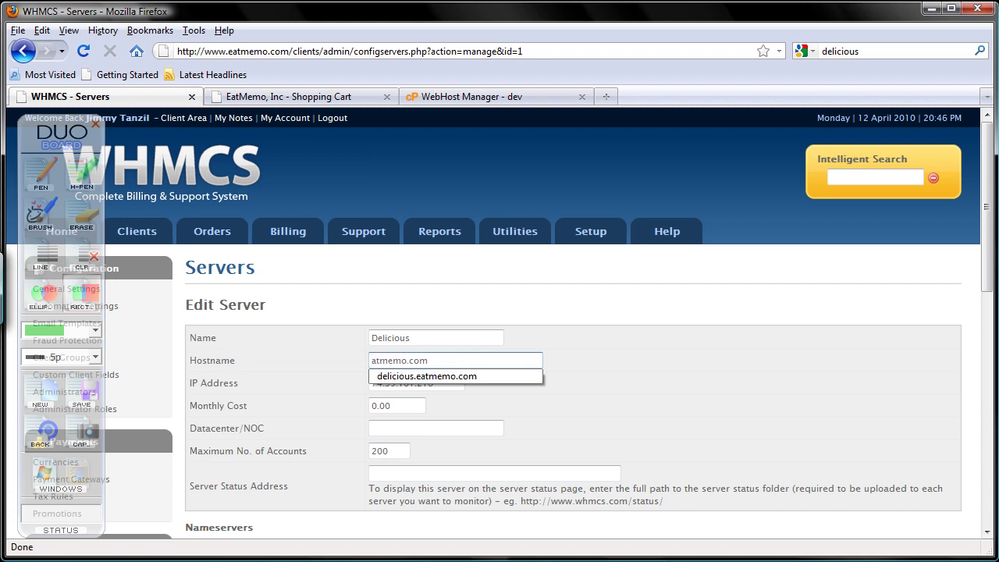
click(773, 374)
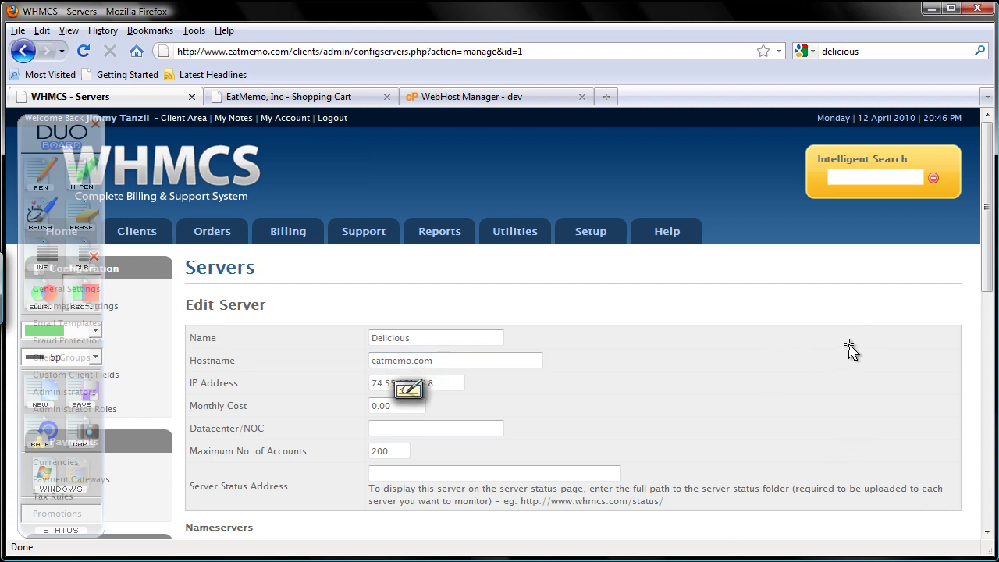
drag(990, 281, 995, 505)
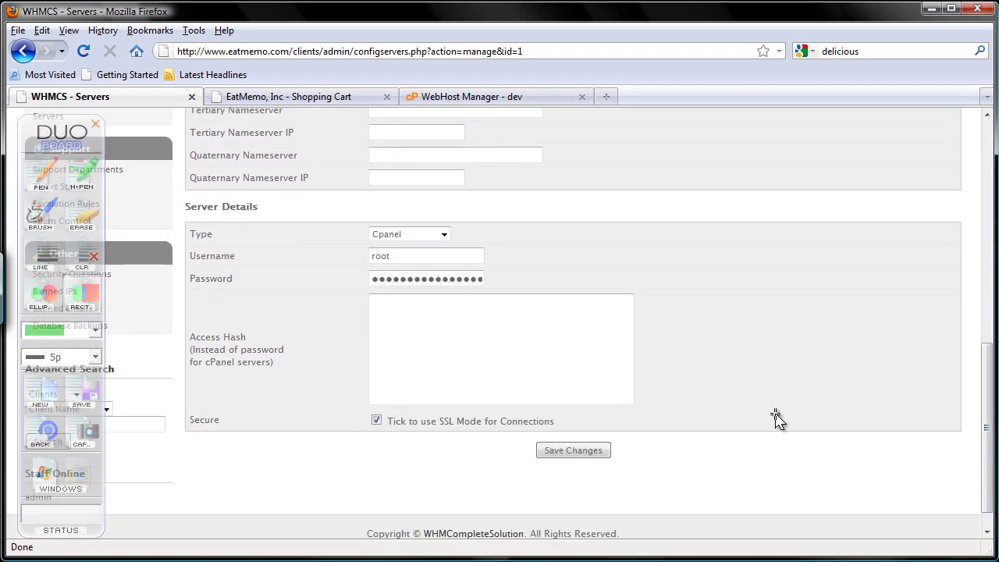
click(573, 451)
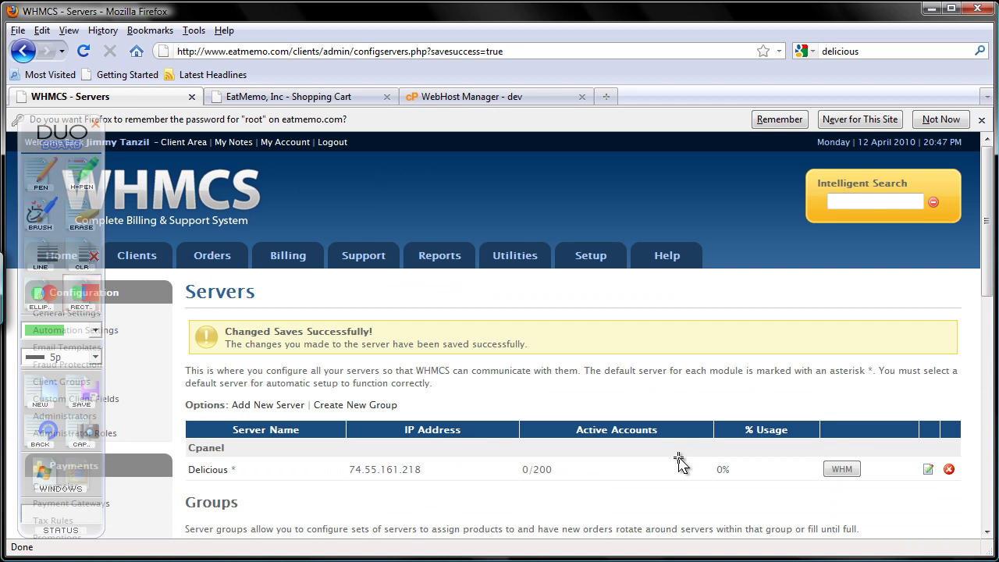
Accept the eatmemo.com:2087 certificate exception, log into WHM, then close that tab
click(839, 469)
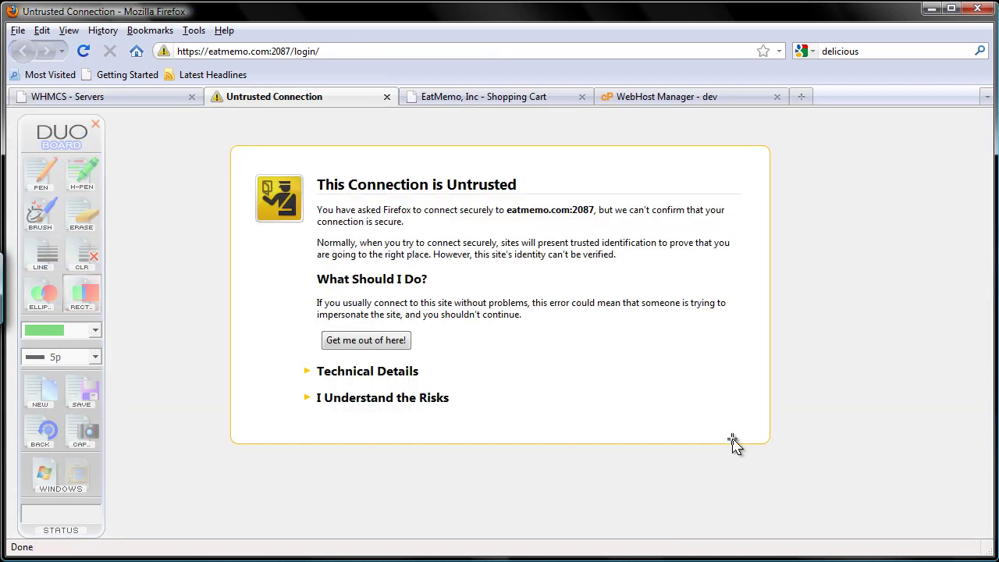
click(431, 399)
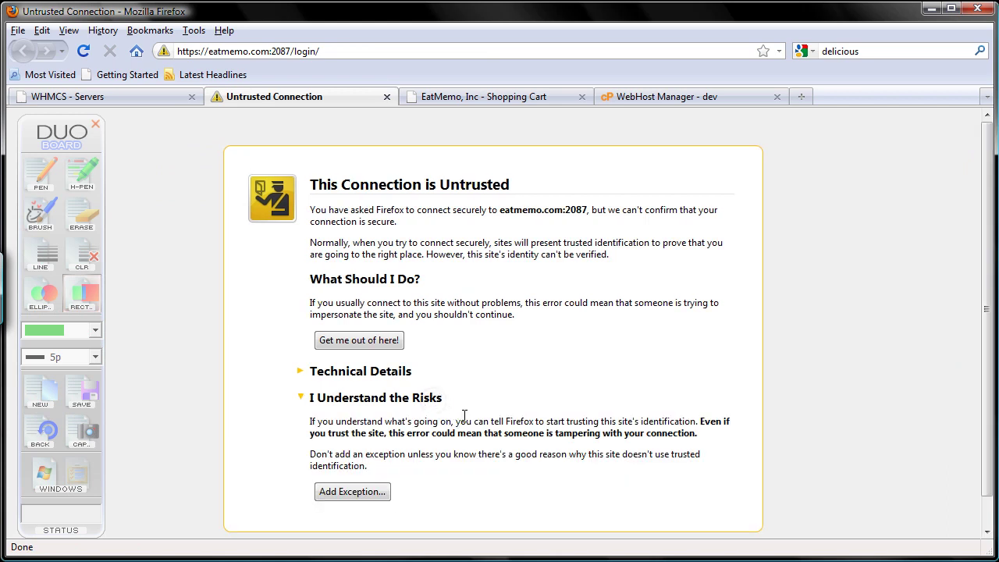
click(366, 492)
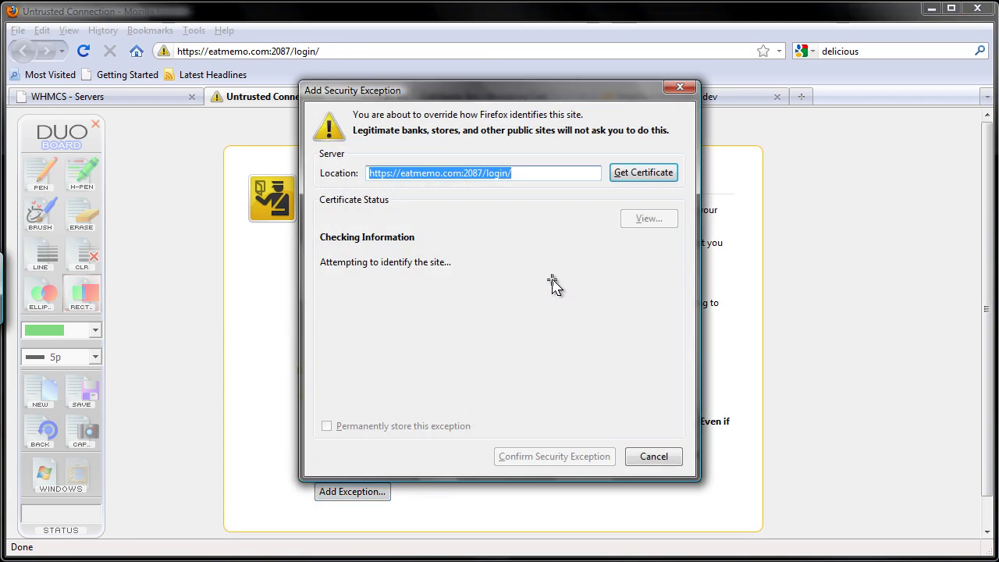
click(641, 176)
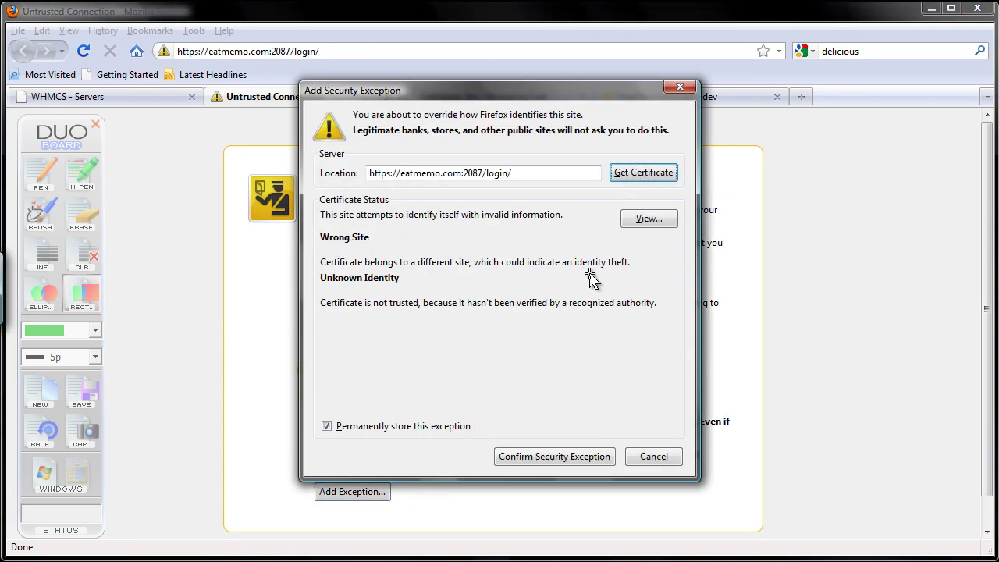
click(521, 457)
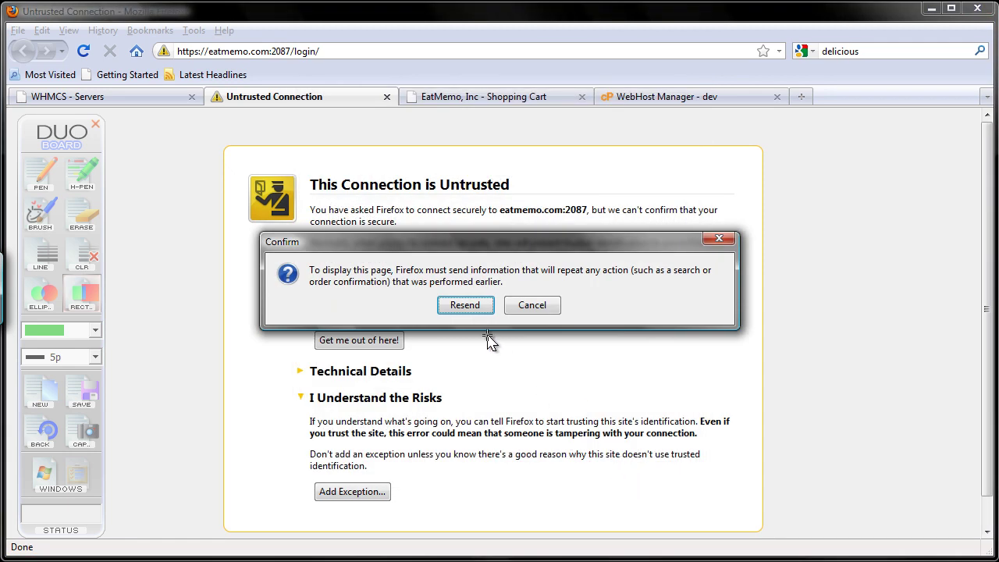
click(465, 305)
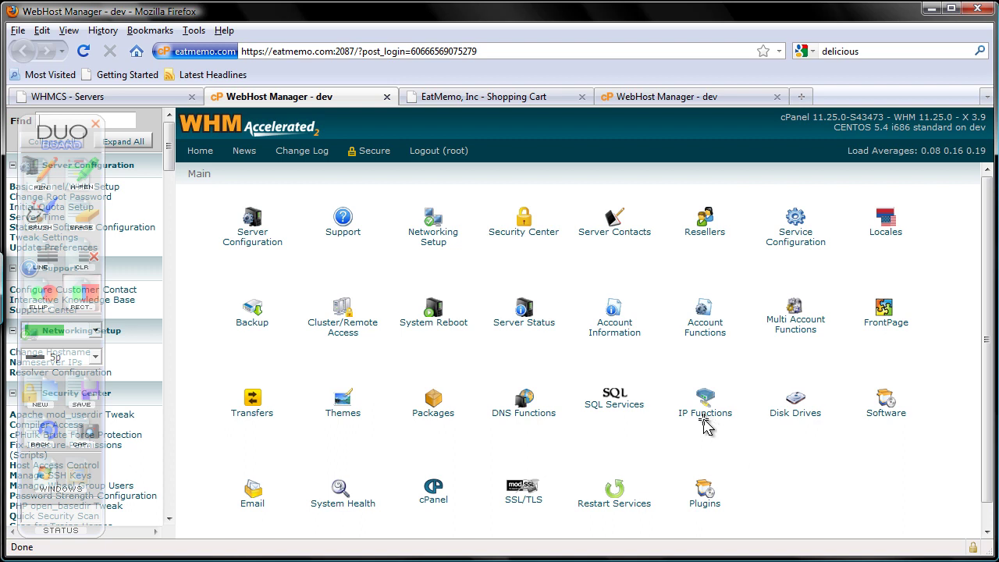
click(385, 97)
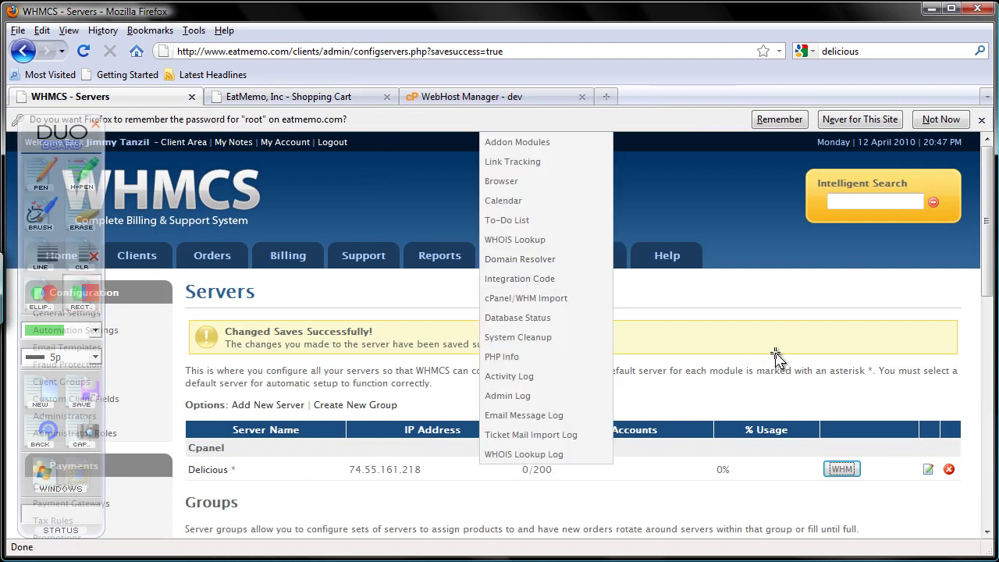
Open the Website Presence product's Module Settings under Products/Services
mouse_move(991, 292)
mouse_down()
mouse_move(986, 314)
mouse_move(976, 301)
mouse_up()
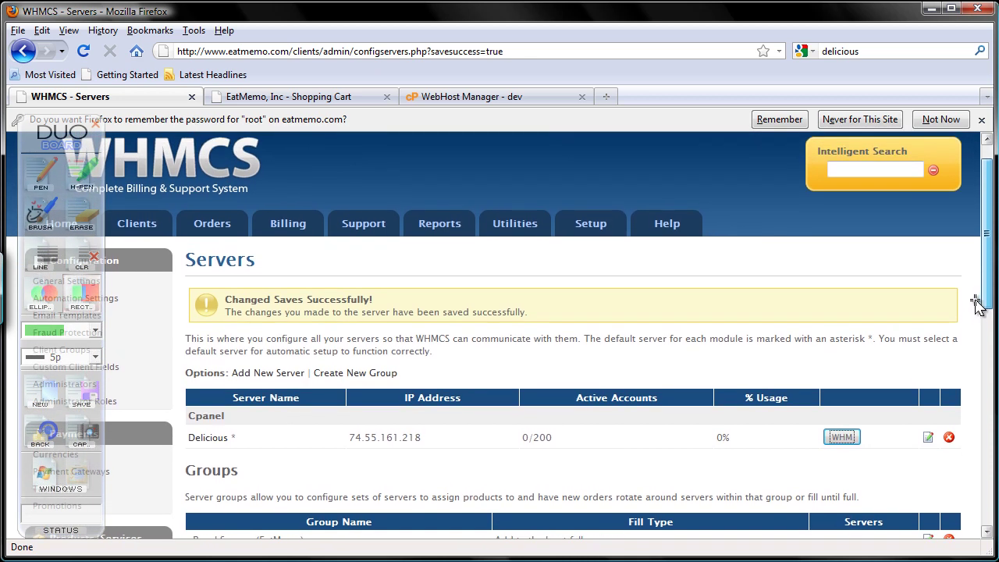
mouse_move(585, 230)
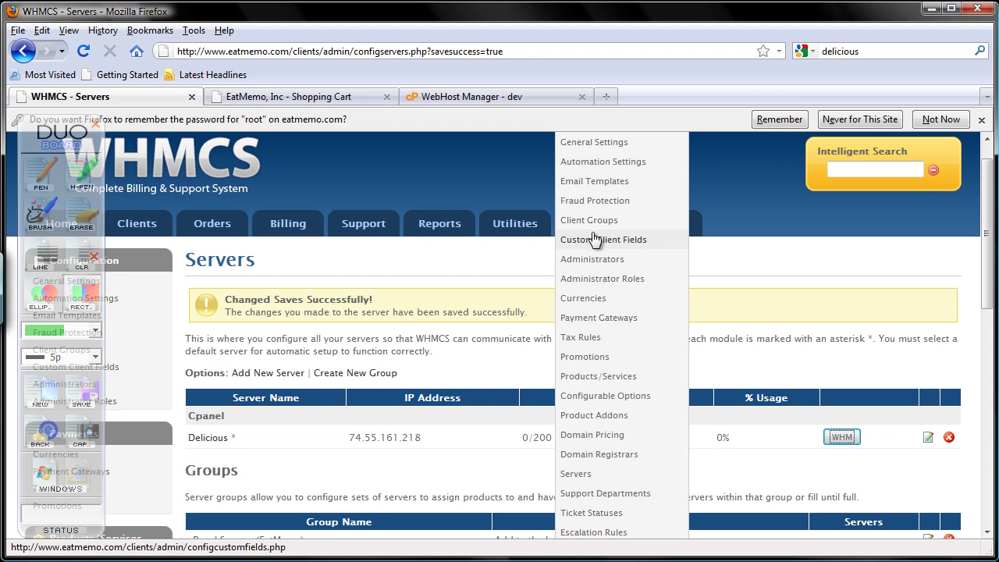
click(624, 376)
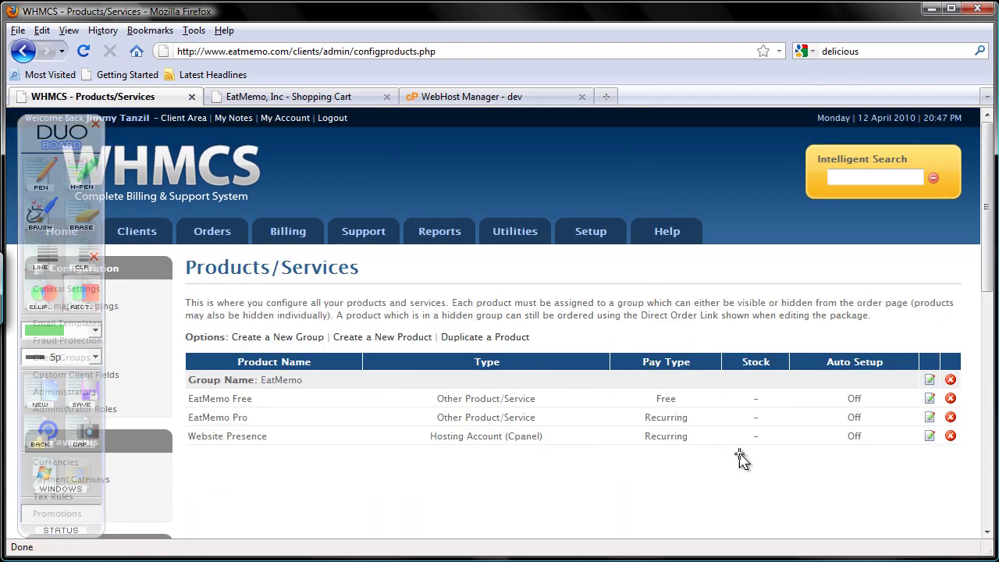
click(927, 437)
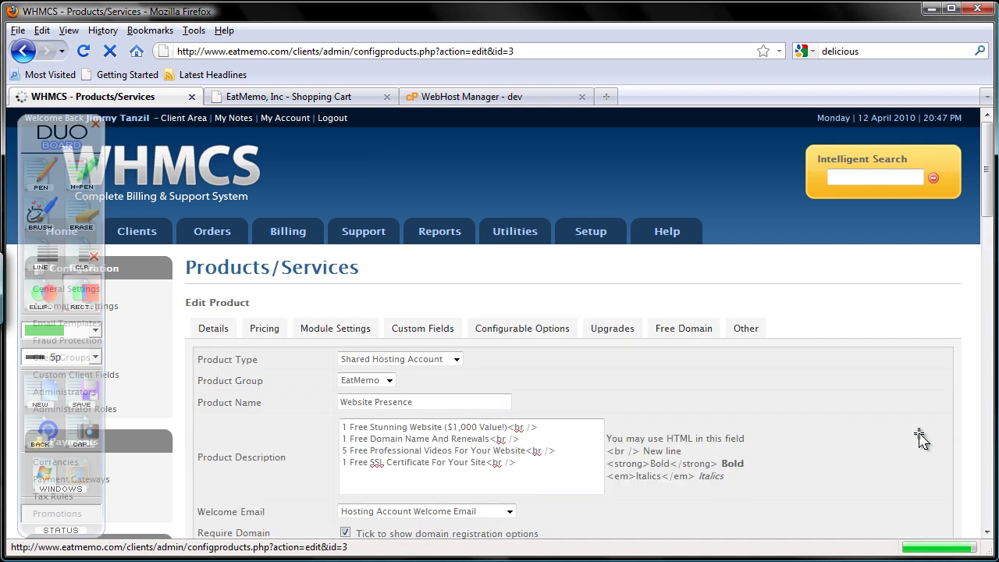
click(336, 330)
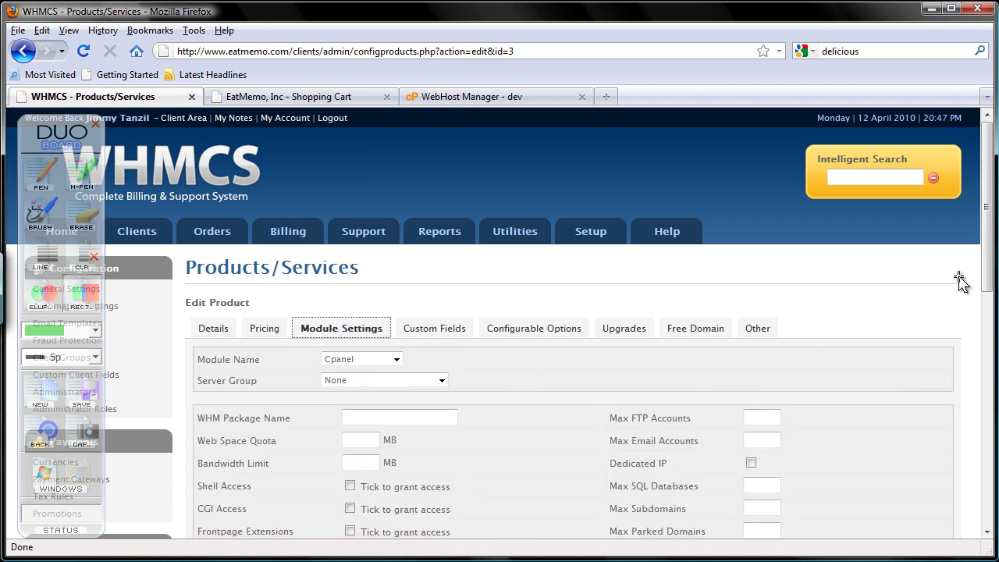
Enter Eatmemo as the WHM Package Name and check the EatMemo package in WHM
drag(988, 279, 990, 347)
click(420, 254)
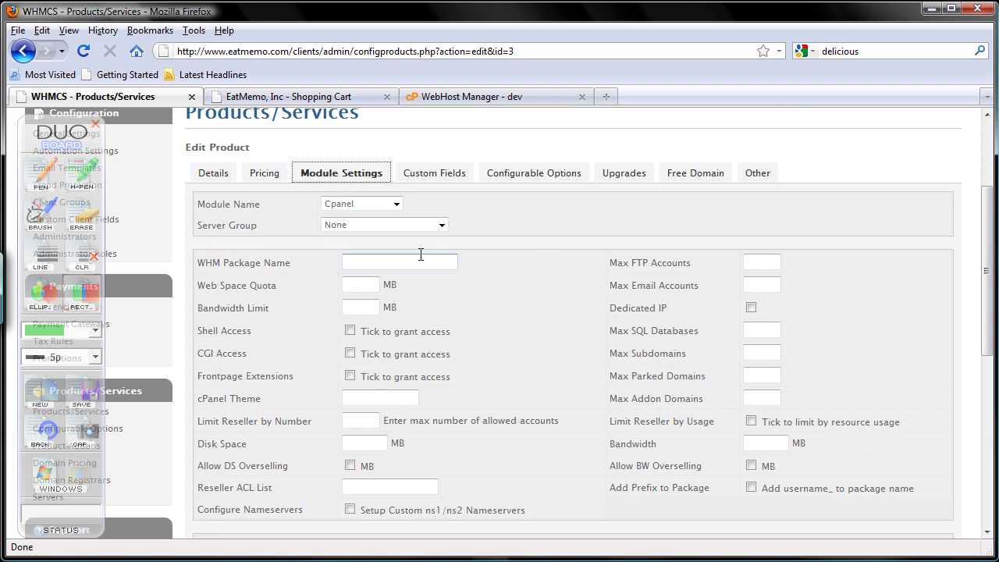
click(420, 263)
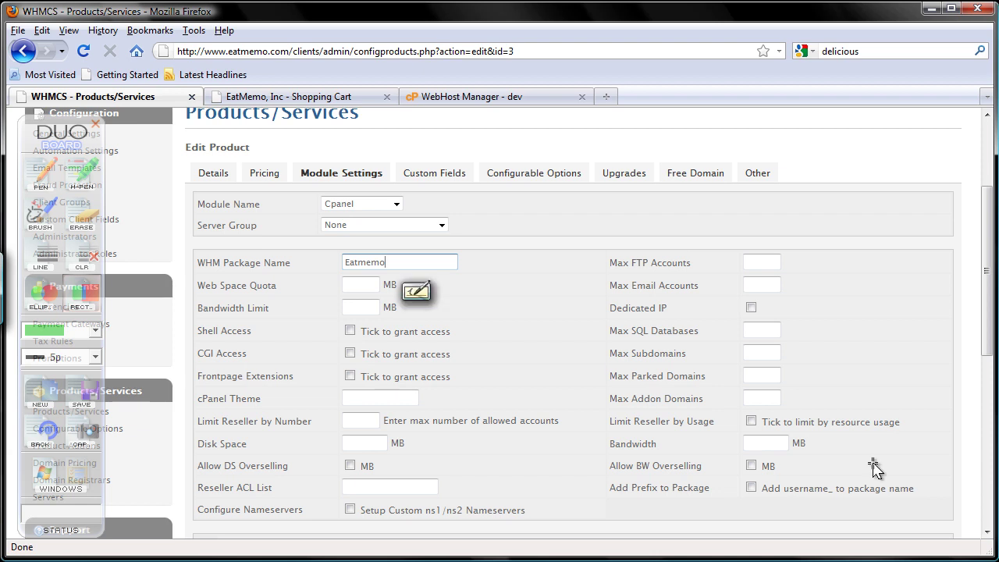
click(468, 97)
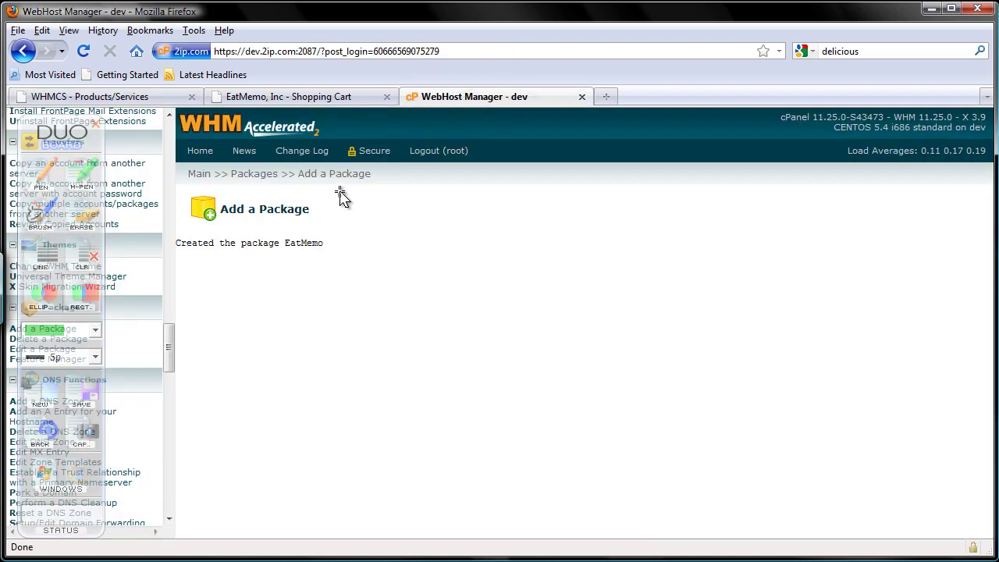
Check the cart page, then correct the product's WHM Package Name to 'EatMemo'
click(273, 98)
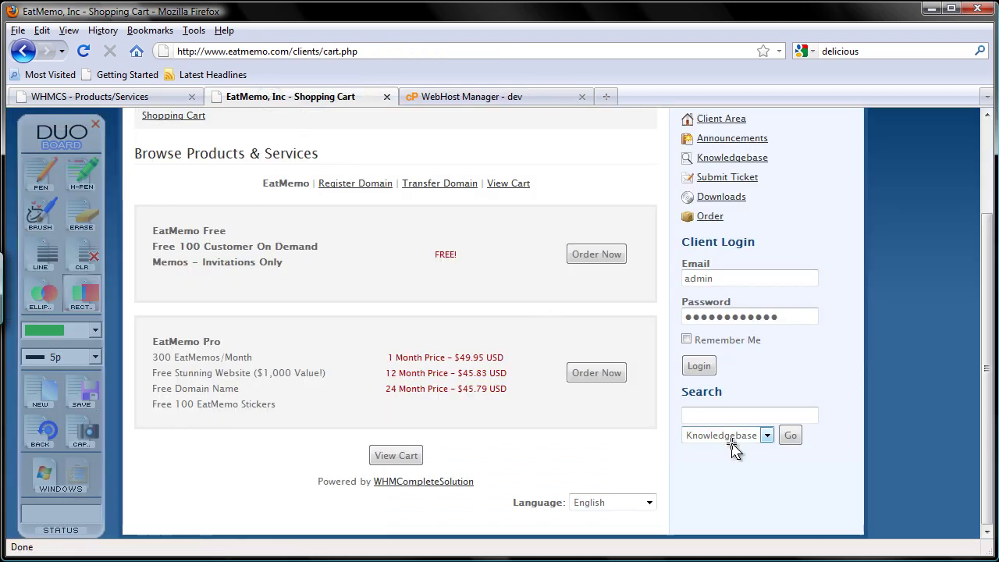
click(147, 95)
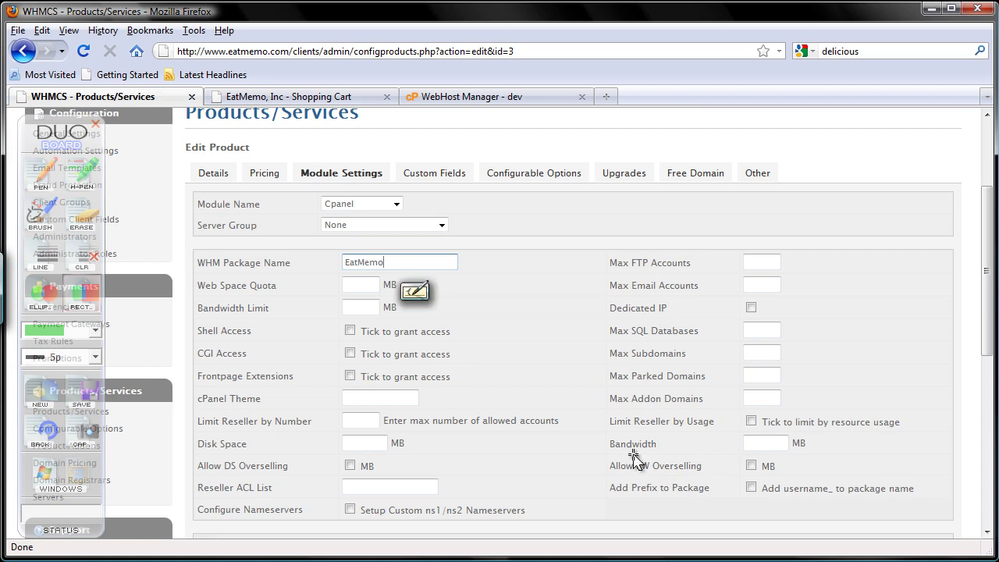
mouse_move(58, 134)
mouse_down()
mouse_move(922, 156)
mouse_move(929, 133)
mouse_up()
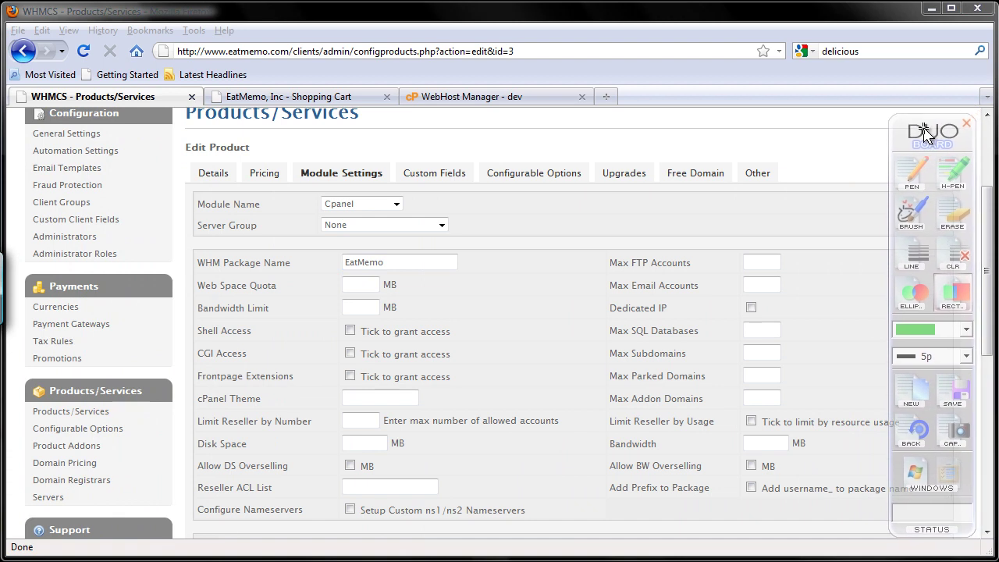
click(921, 390)
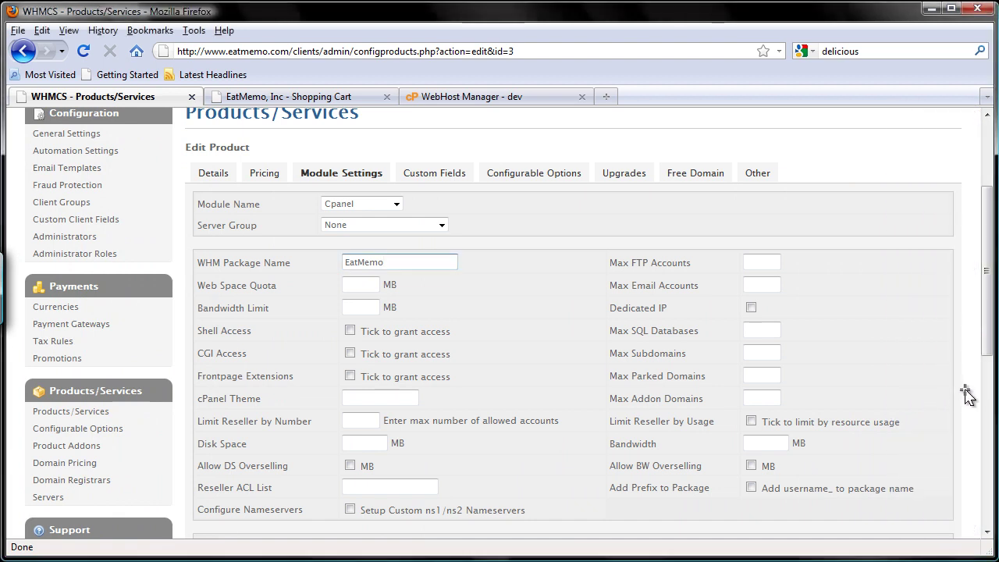
mouse_move(941, 433)
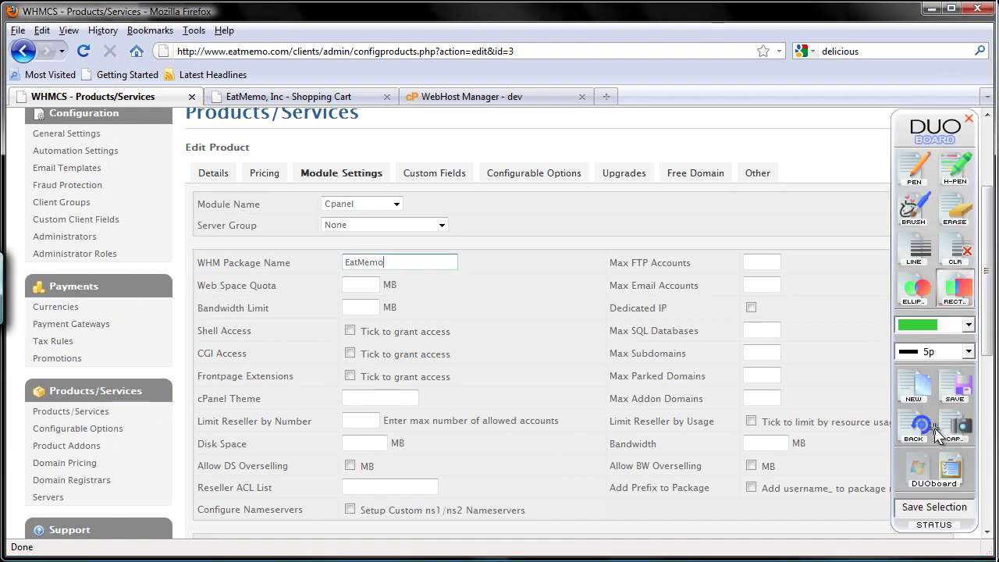
click(908, 336)
click(914, 167)
drag(457, 297, 399, 293)
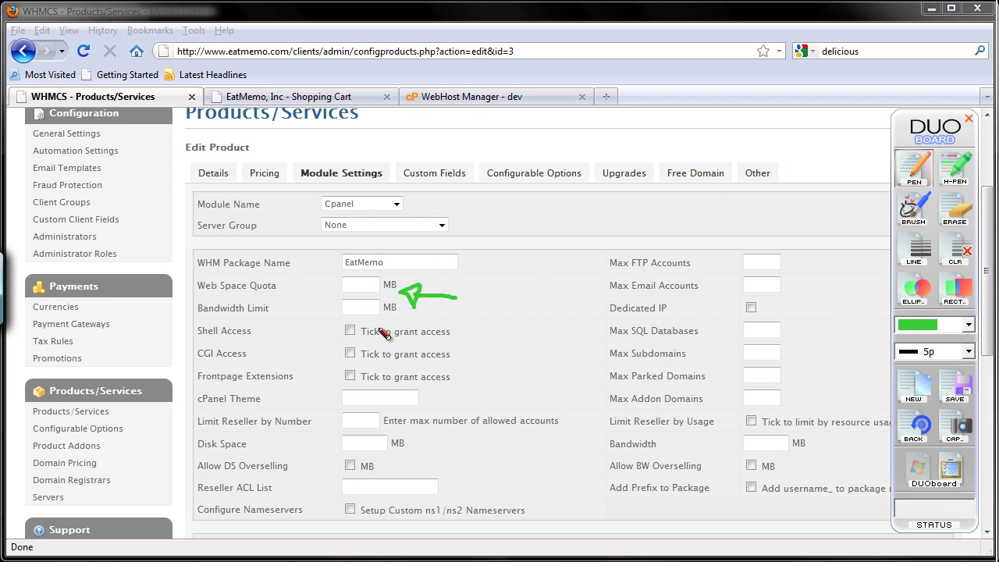
drag(477, 320, 459, 385)
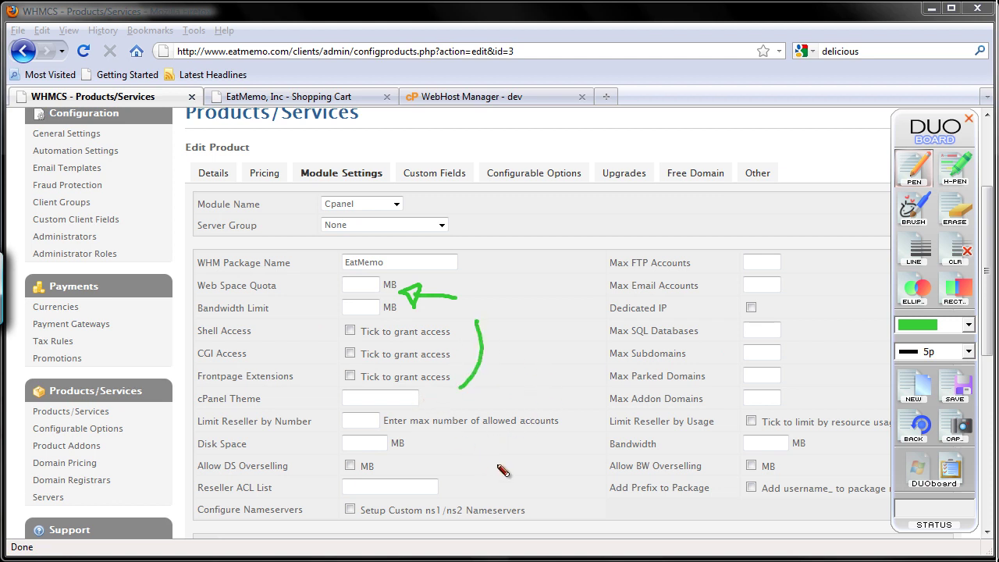
mouse_move(726, 248)
mouse_down()
mouse_move(750, 498)
mouse_move(748, 248)
mouse_up()
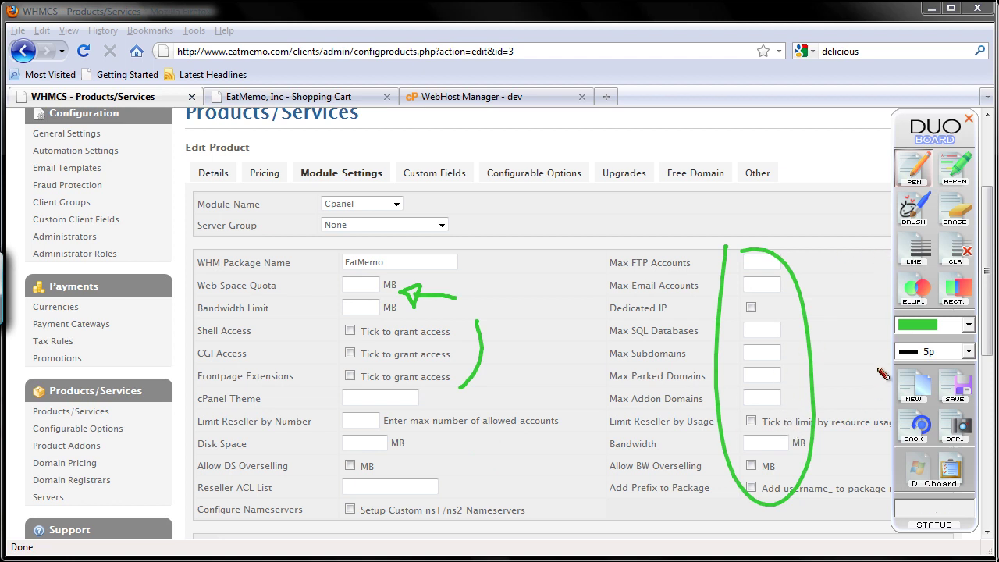
click(944, 467)
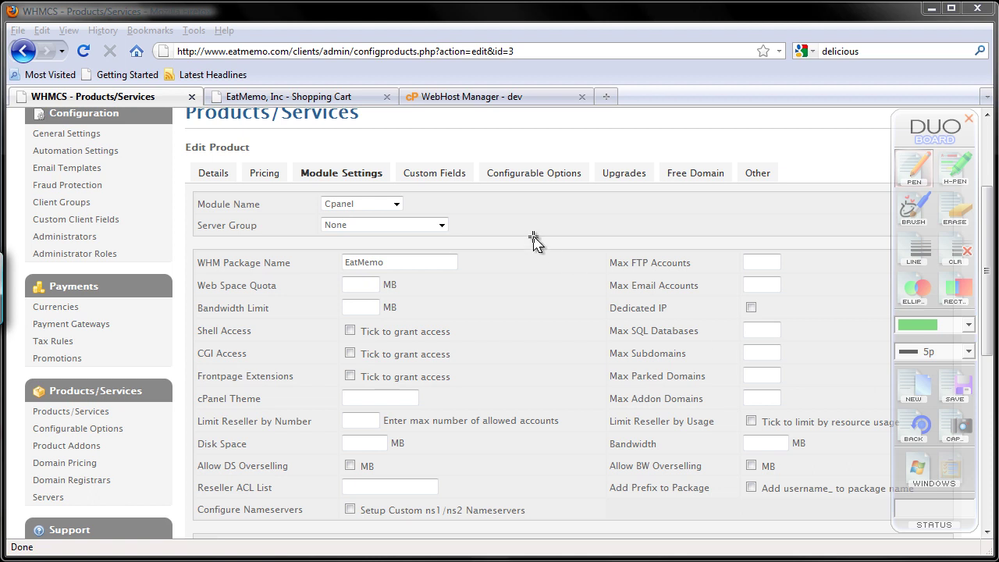
Assign the Website Presence product to the cPanel Servers (EatMemo) server group
click(434, 226)
click(428, 251)
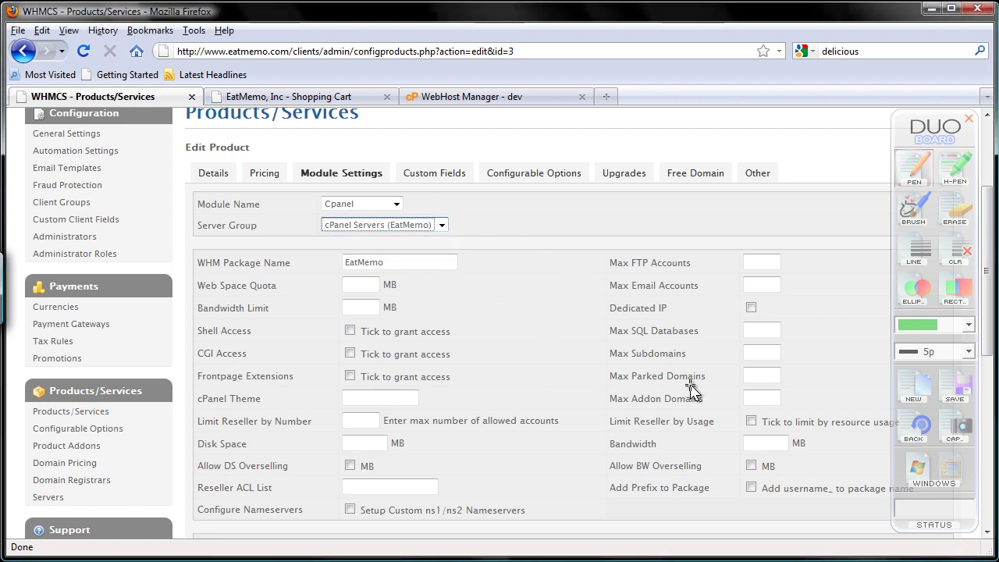
drag(988, 314, 991, 387)
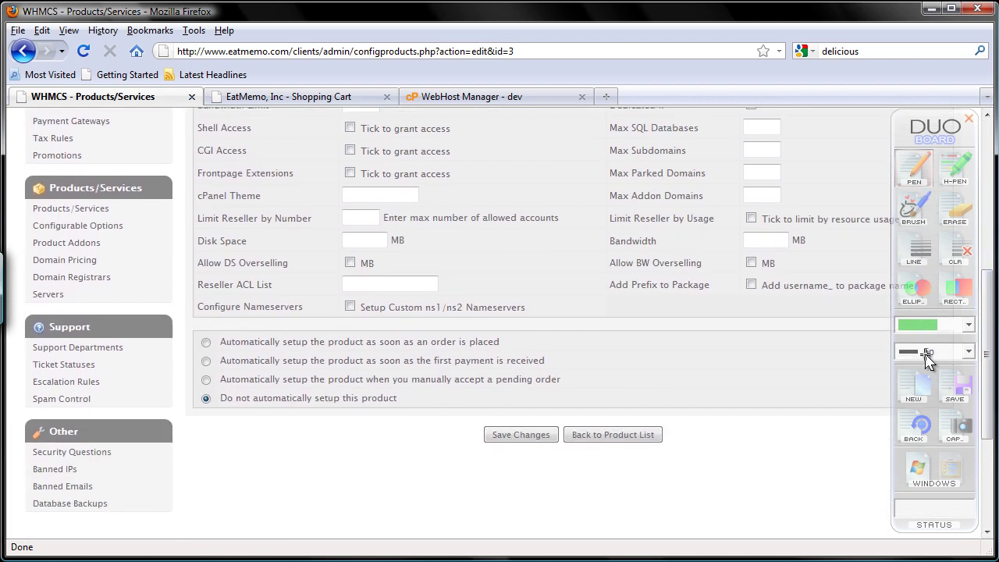
click(913, 392)
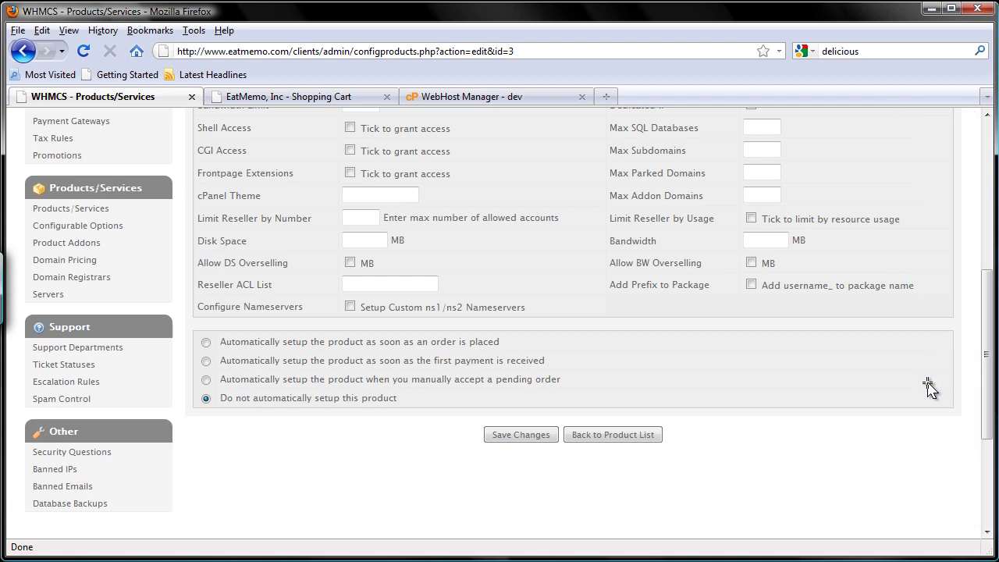
mouse_move(956, 231)
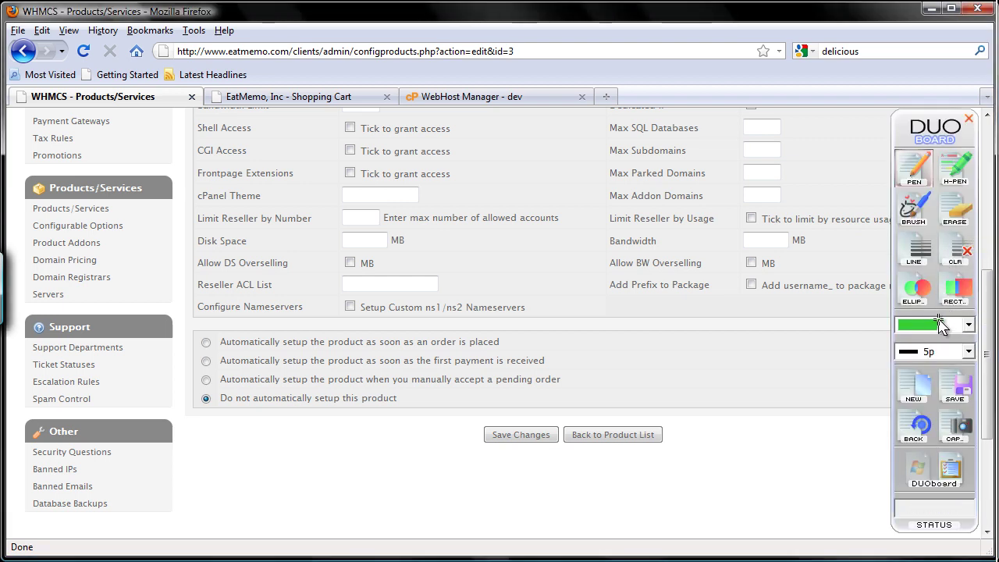
click(955, 288)
drag(190, 328, 576, 409)
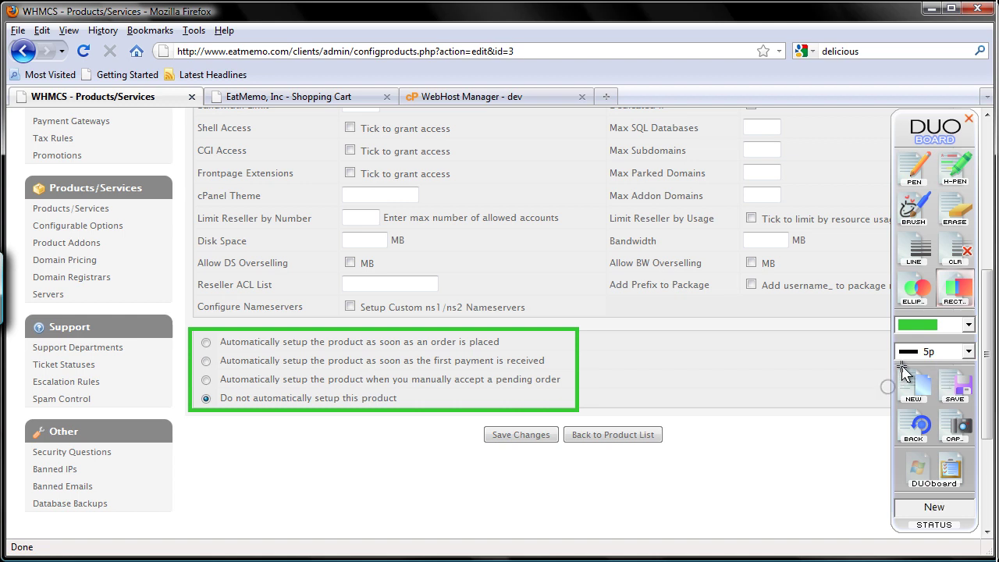
Set the product to set up automatically once the first payment is received, and save
click(917, 465)
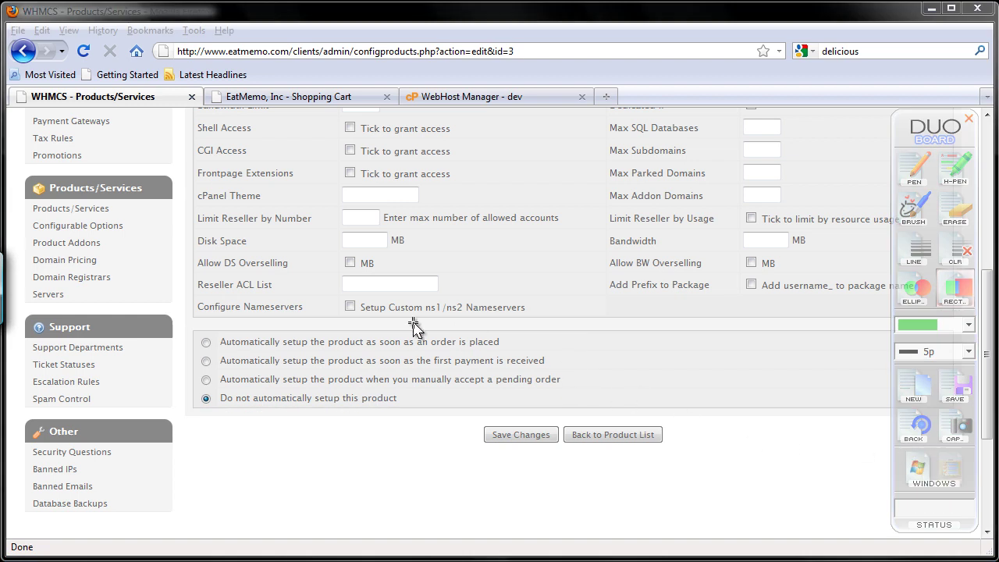
click(206, 360)
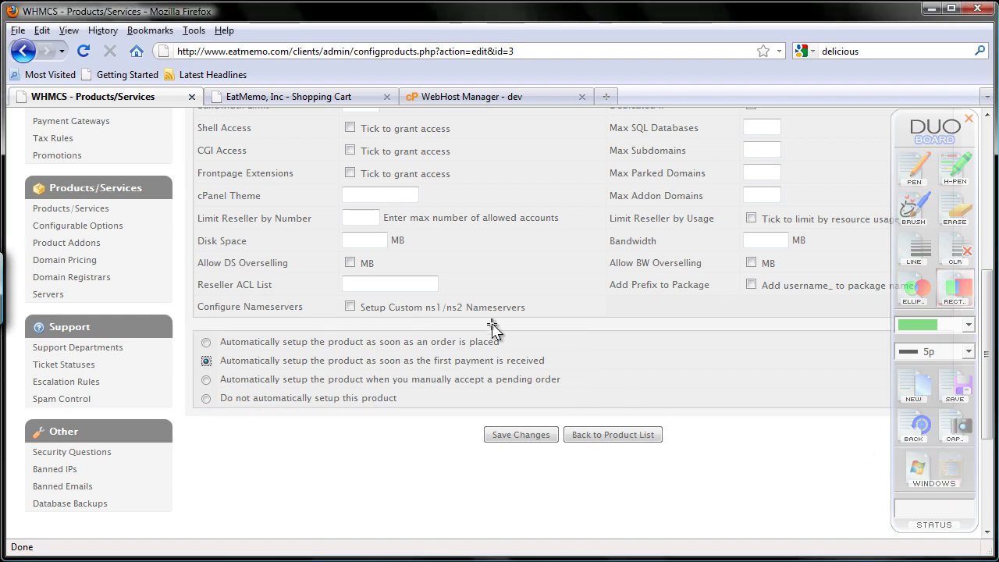
click(664, 486)
click(509, 435)
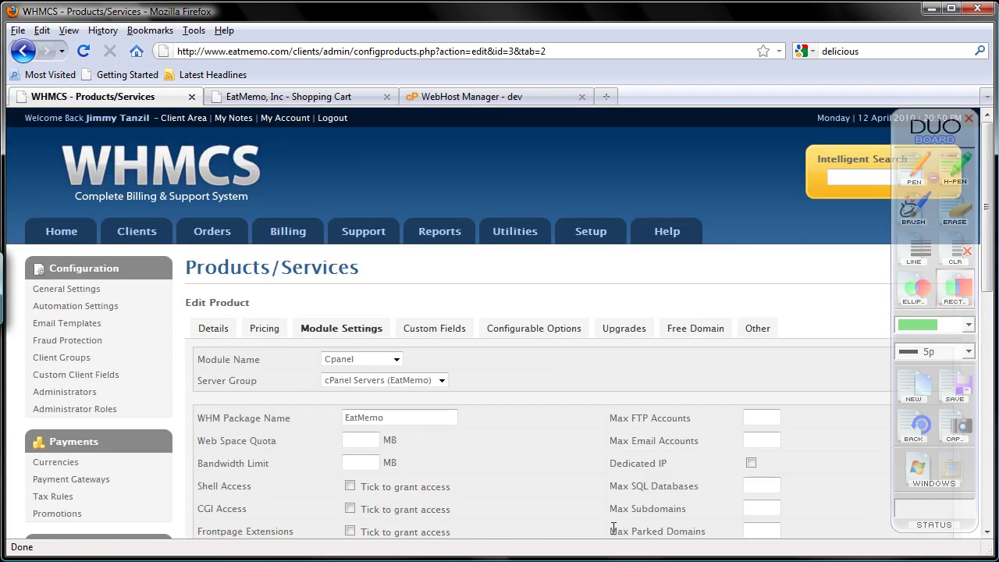
Offer a free domain with free renewal on Monthly, Annually and Biennially terms
drag(987, 254, 993, 314)
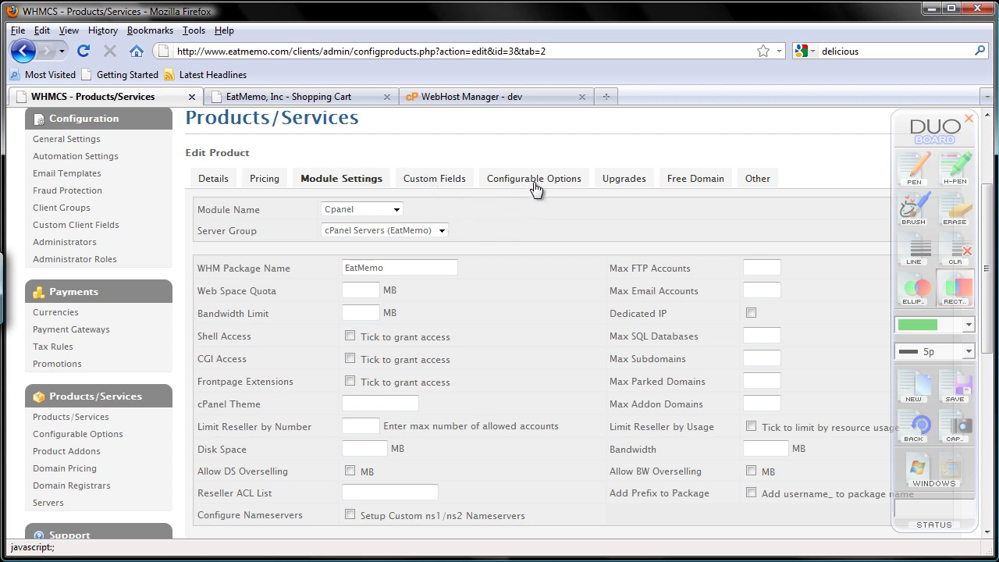
click(677, 181)
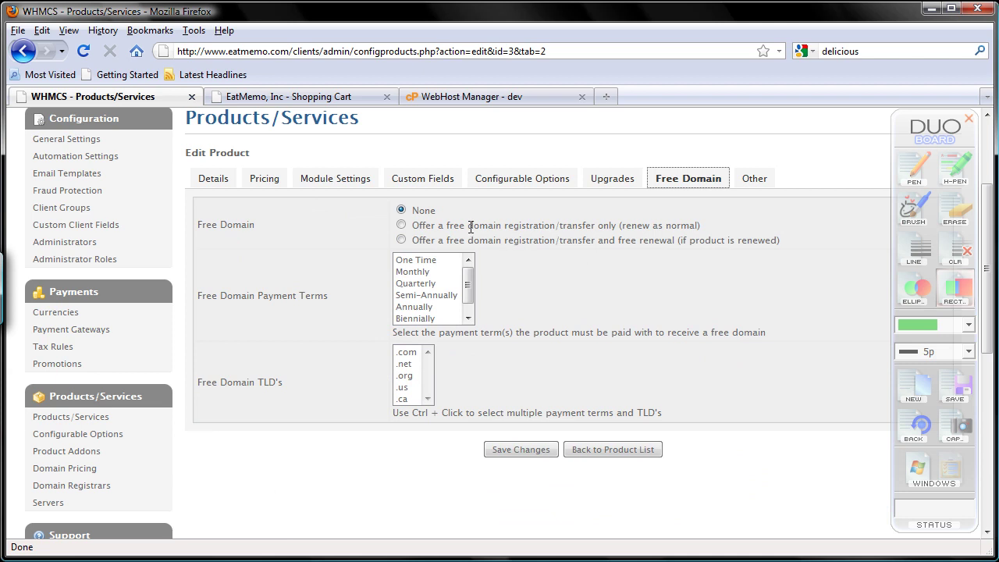
click(414, 243)
click(401, 239)
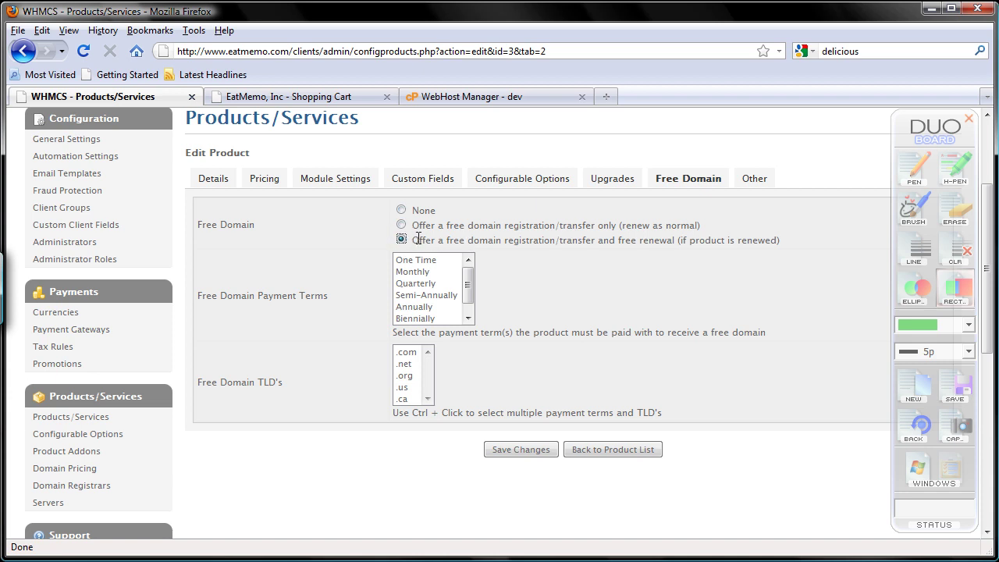
ctrl+click(443, 272)
ctrl+click(436, 306)
ctrl+click(435, 318)
Include .com, .net, .org, .us and .ca as free domain TLDs, save, and return to the product list
ctrl+click(420, 353)
ctrl+click(420, 364)
ctrl+click(420, 375)
ctrl+click(420, 387)
ctrl+click(420, 398)
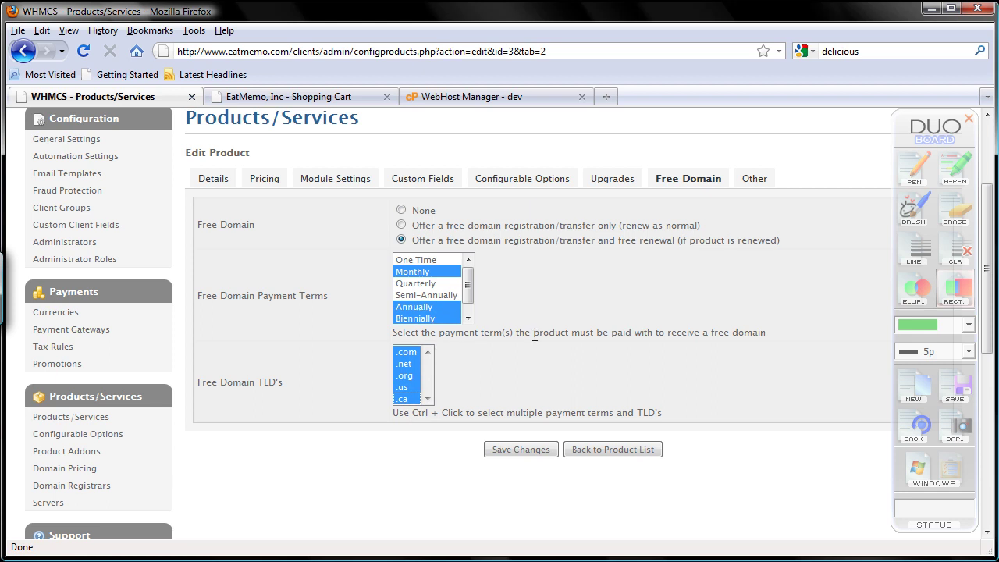
click(522, 449)
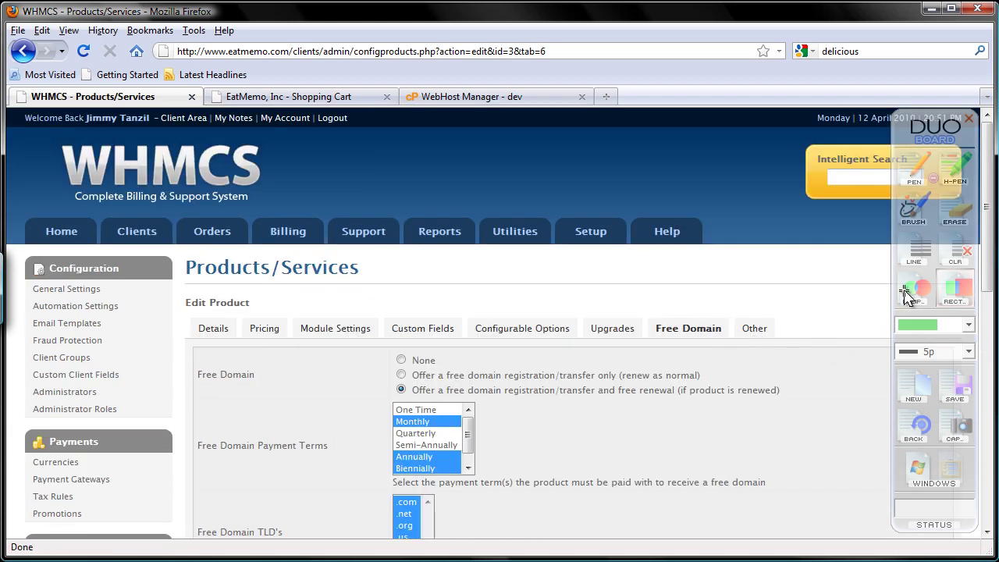
drag(988, 293, 977, 346)
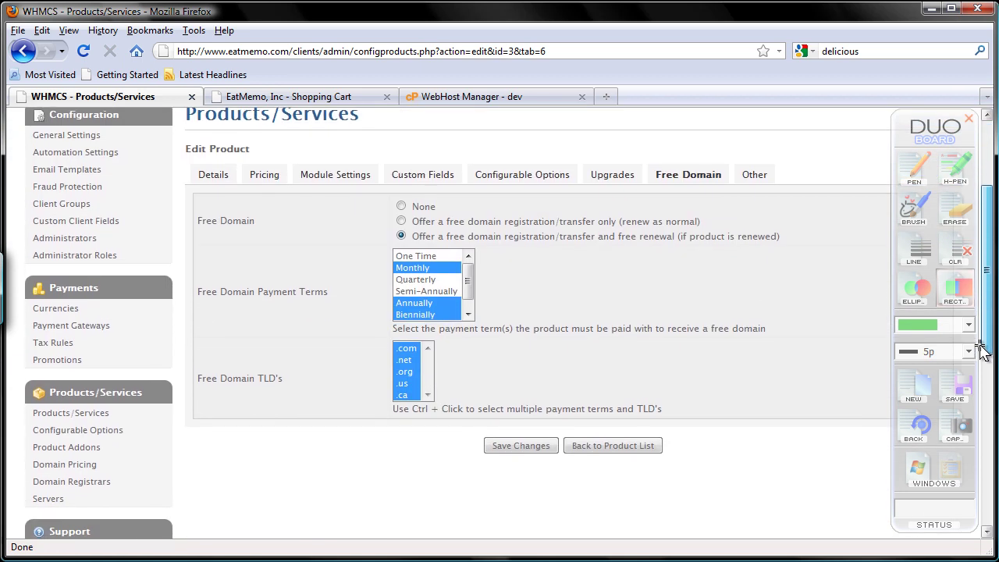
click(643, 444)
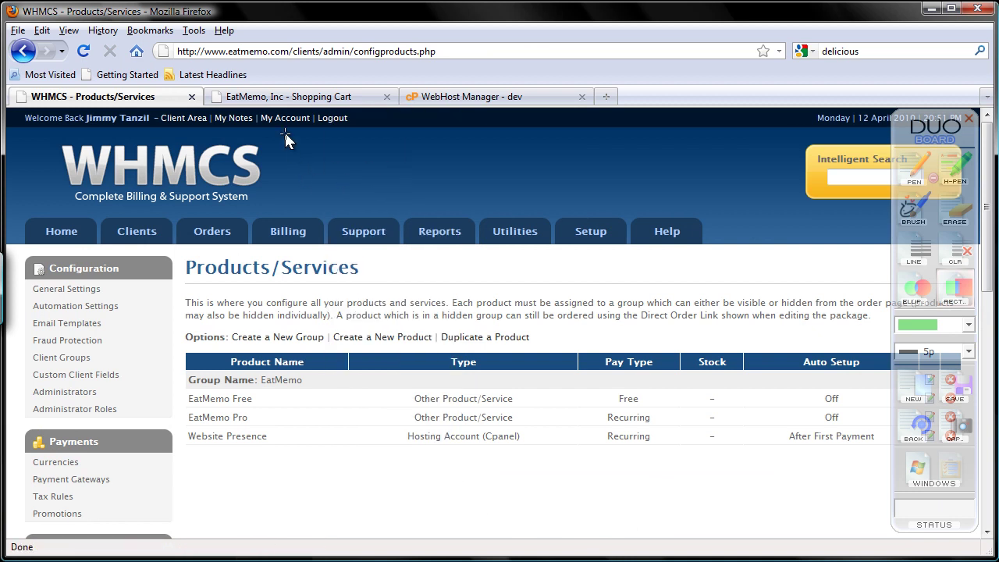
Reload the shopping cart to see Website Presence listed with Free Domain on its terms
click(293, 97)
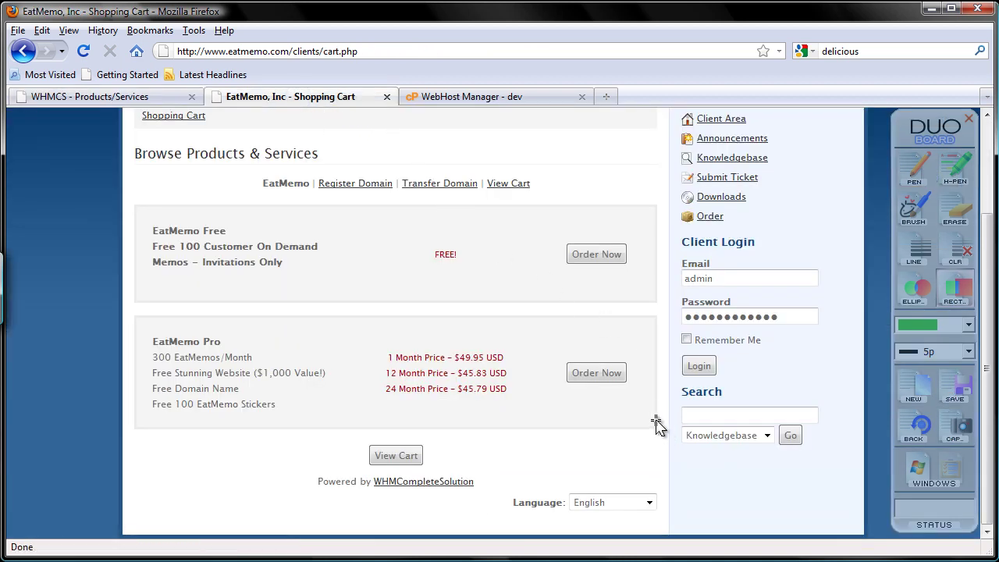
key(F5)
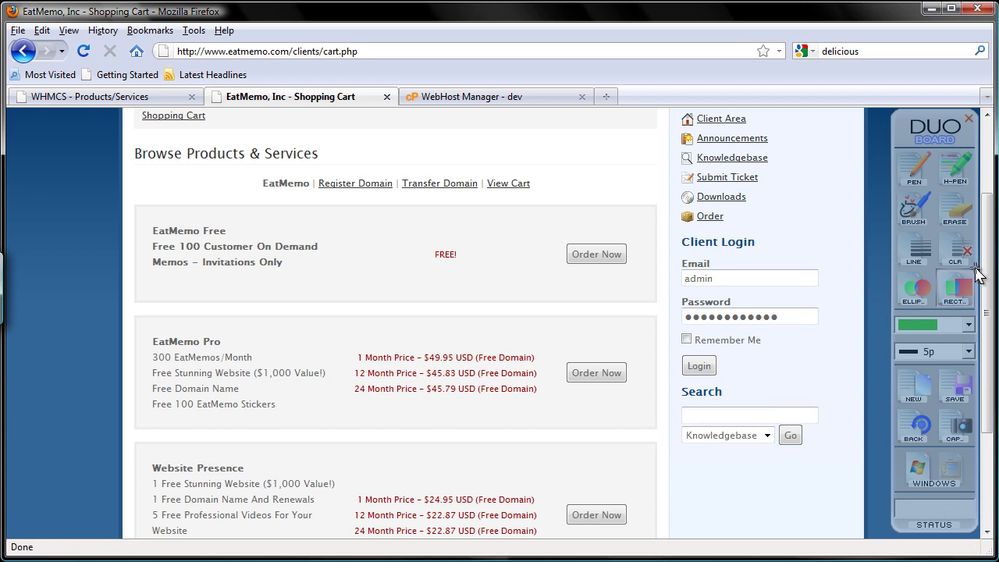
drag(985, 274, 978, 314)
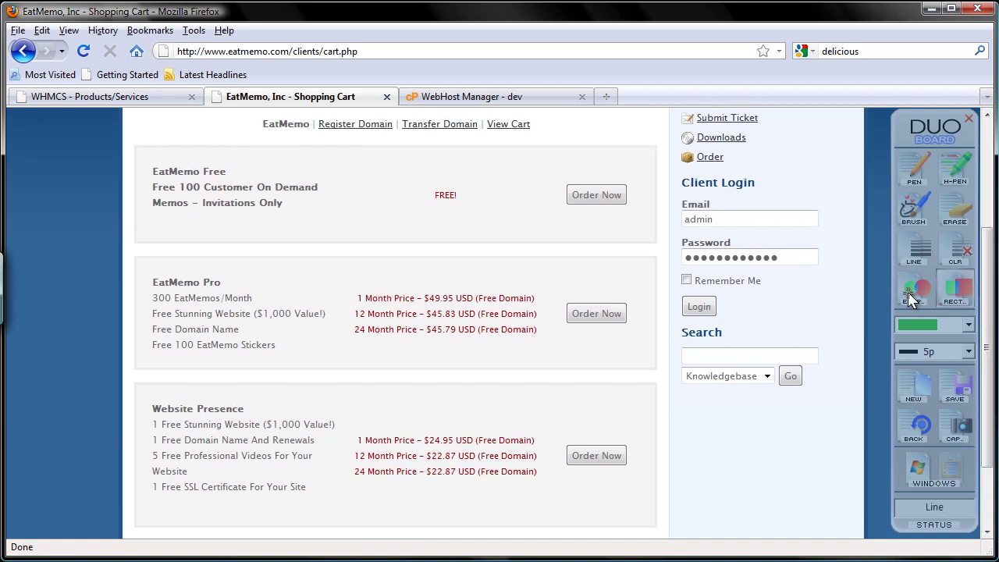
click(914, 394)
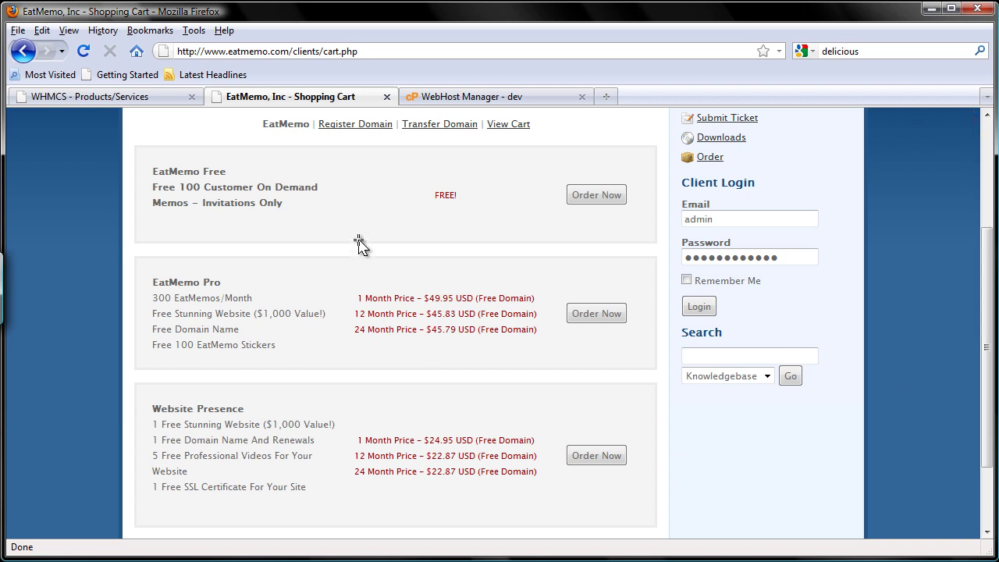
drag(137, 176, 349, 216)
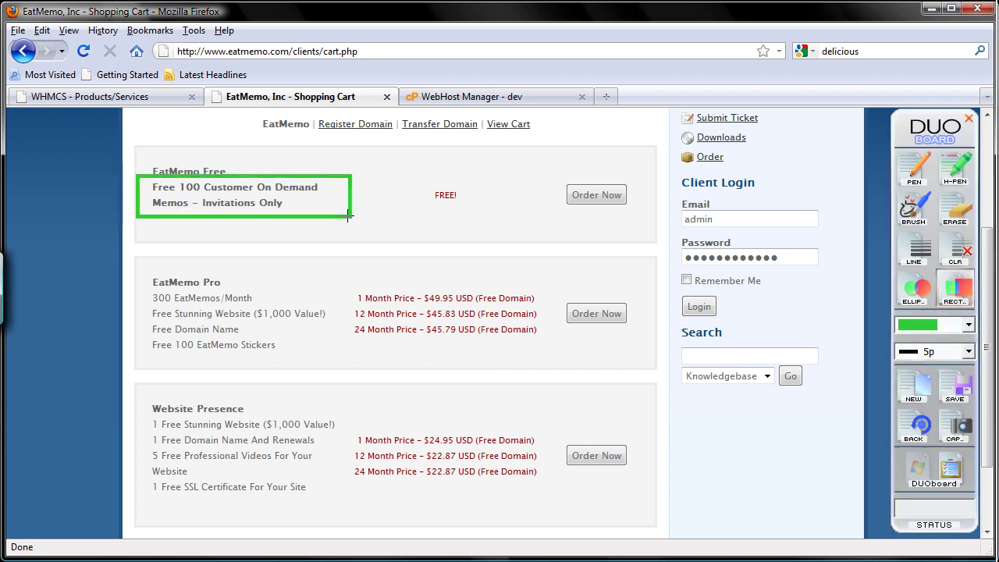
click(948, 468)
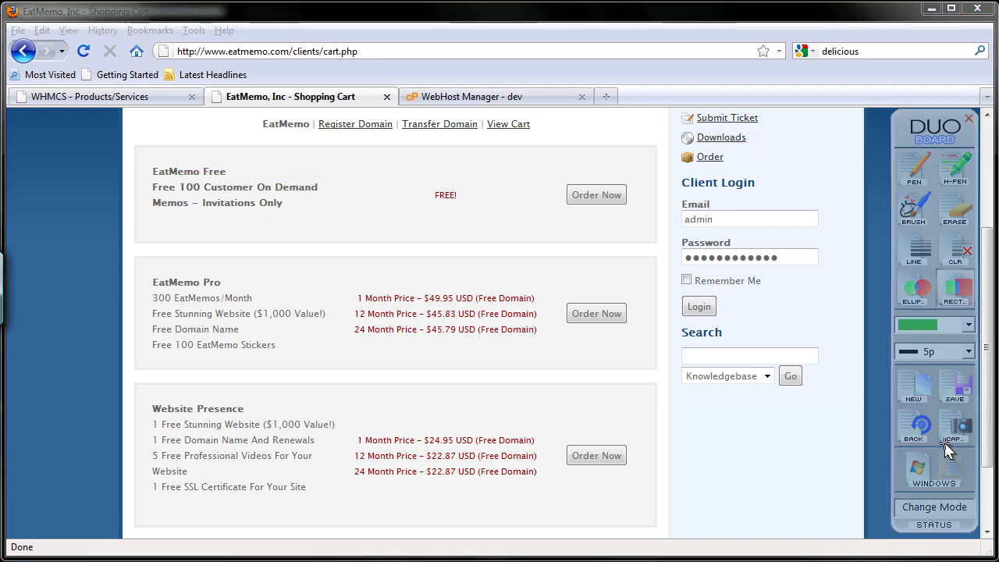
Remove the <strong> tags from EatMemo Free's product description and save the product
click(131, 100)
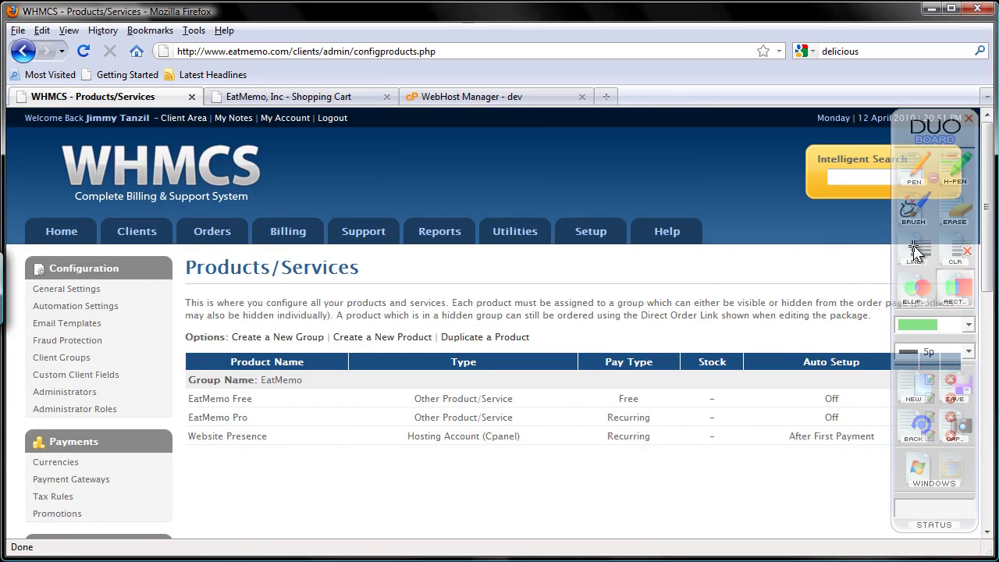
drag(895, 124, 24, 136)
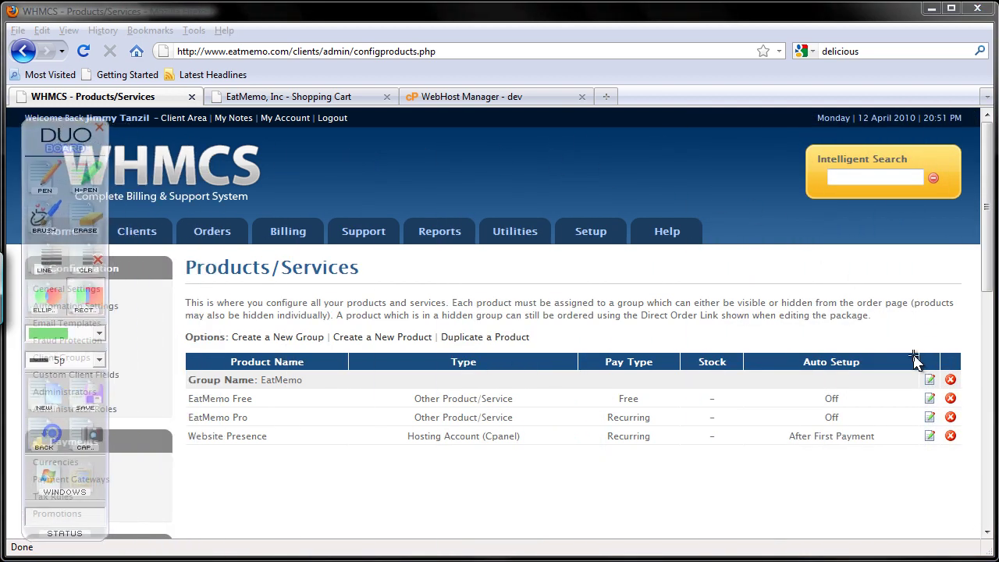
click(929, 400)
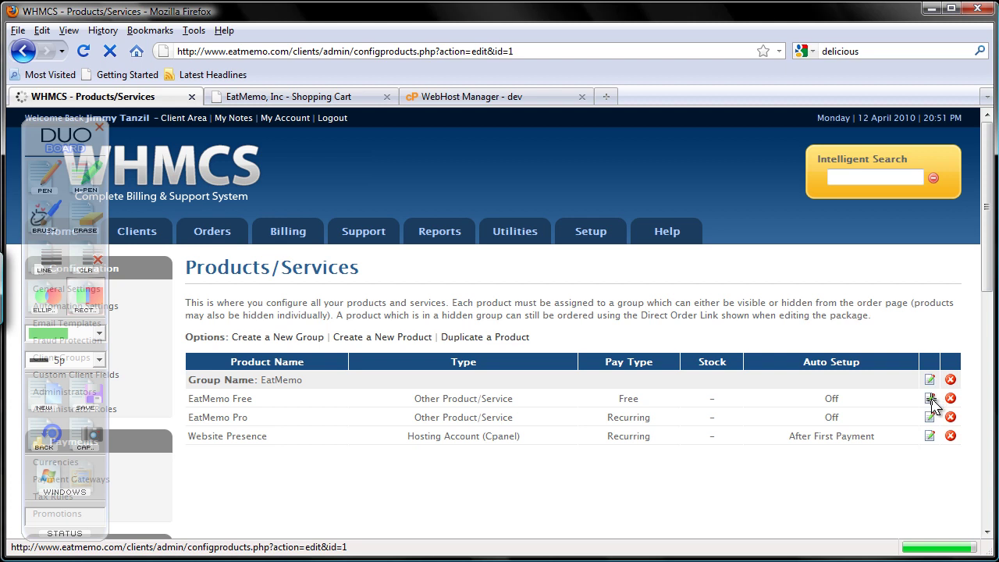
click(383, 427)
key(BackSpace)
key(BackSpace)
key(BackSpace)
key(BackSpace)
key(BackSpace)
key(BackSpace)
key(BackSpace)
key(BackSpace)
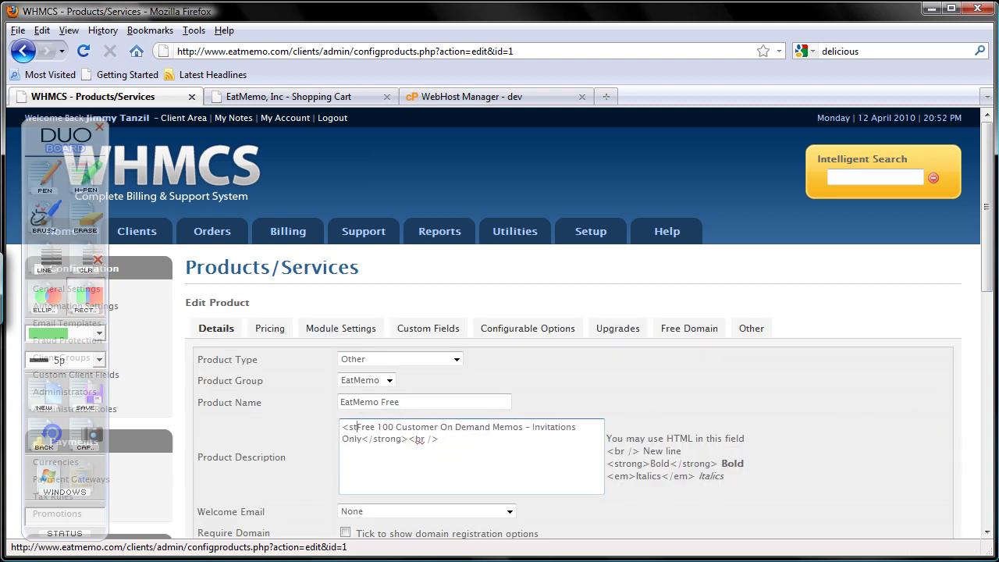
click(406, 438)
key(BackSpace)
key(BackSpace)
key(BackSpace)
drag(988, 288, 985, 442)
click(518, 275)
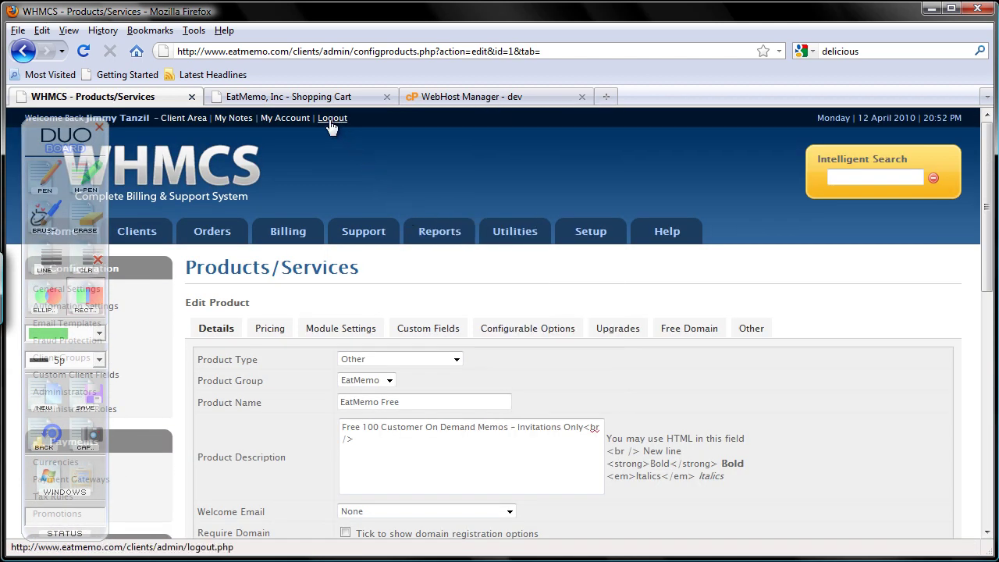
click(316, 97)
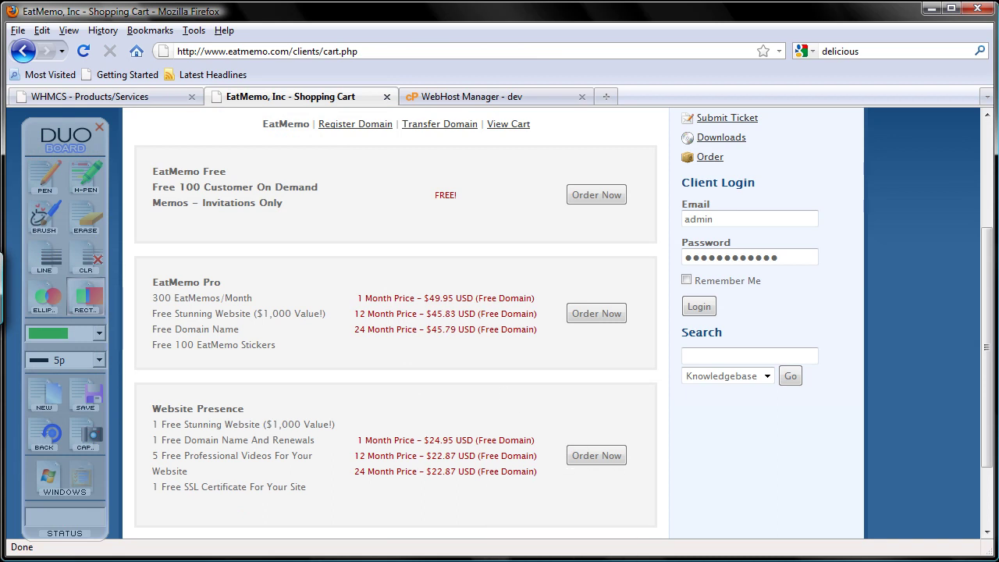
Reload the cart and confirm EatMemo Free's description now shows plain, non-bold FREE! text
key(F5)
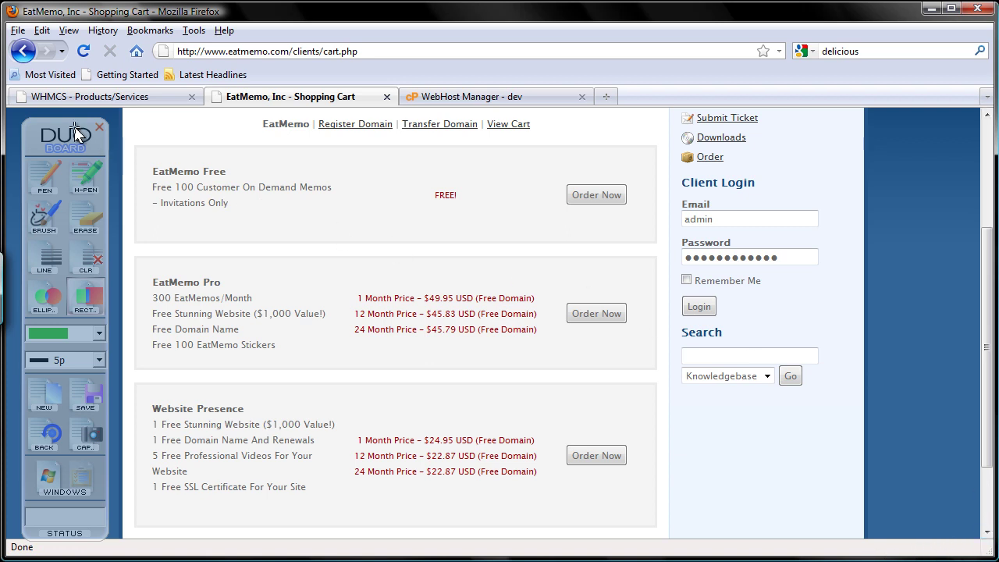
drag(61, 138, 929, 129)
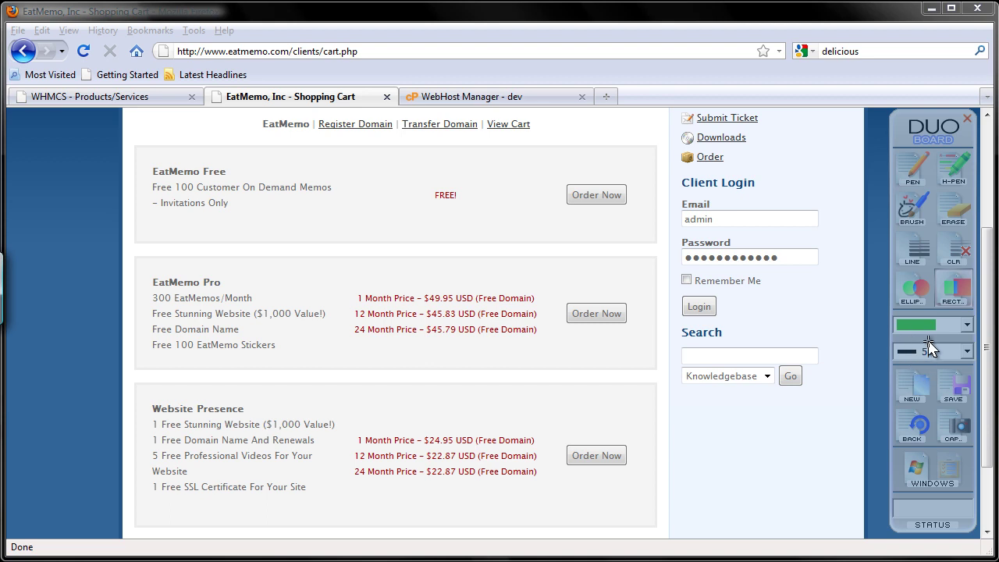
click(914, 390)
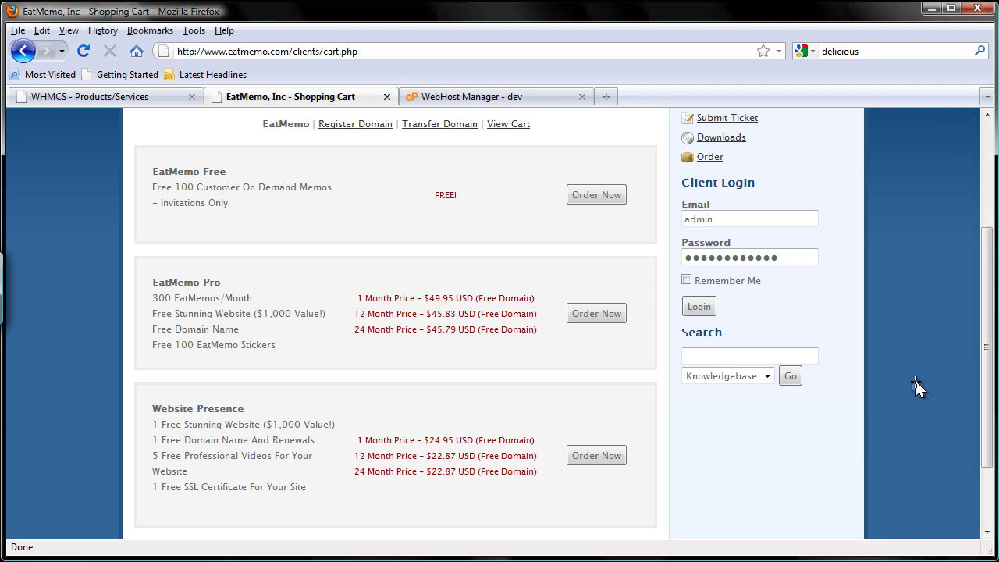
drag(140, 439, 648, 503)
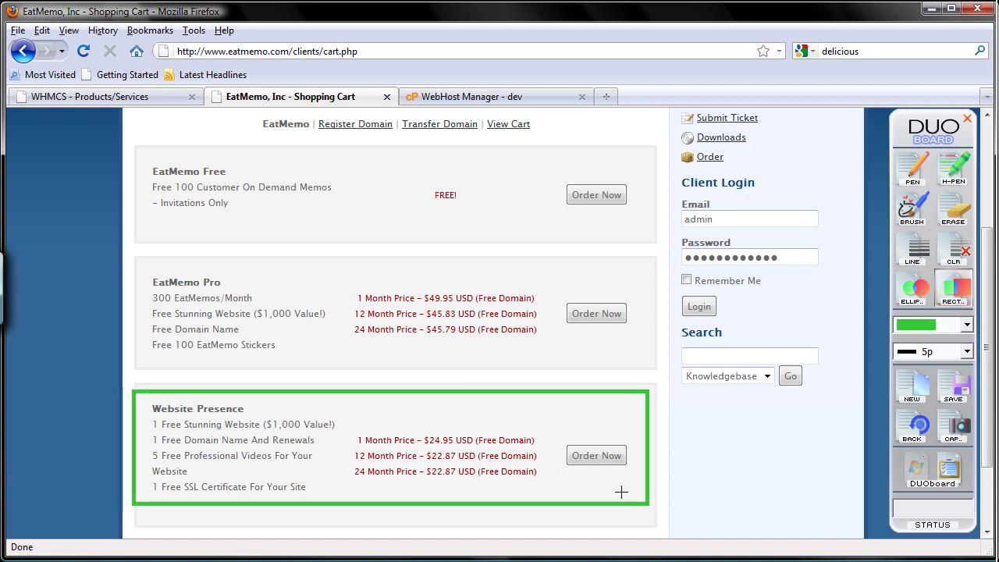